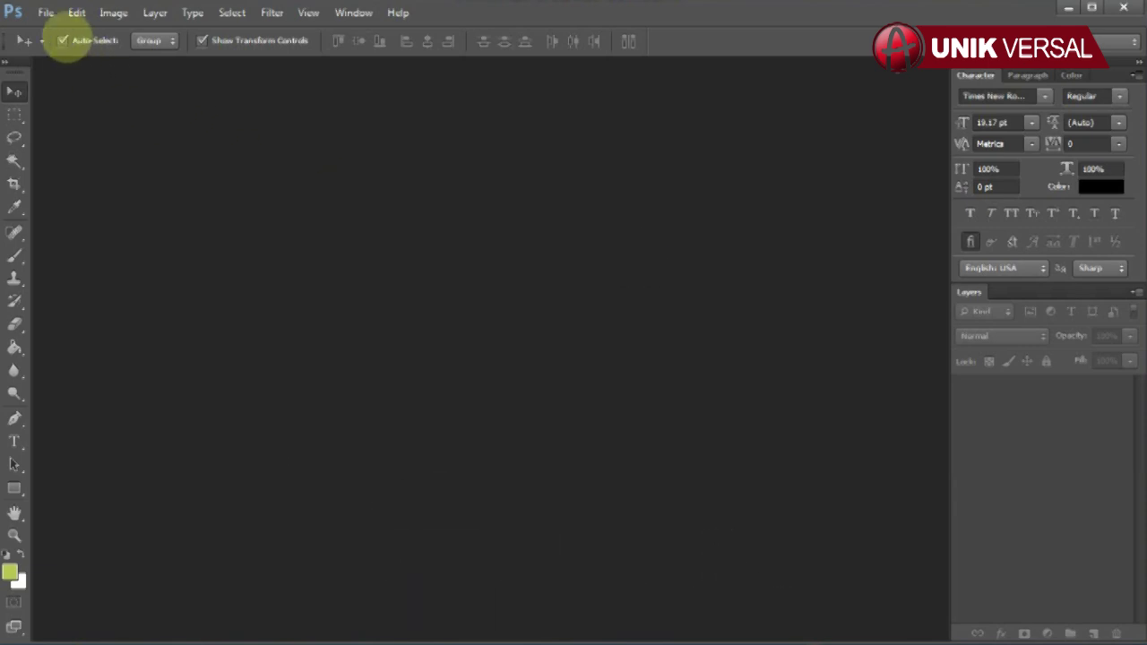
- Open the MALIQ 110 COVER.psd and MALIQ 110 ISI.psd templates together
click(47, 13)
click(61, 48)
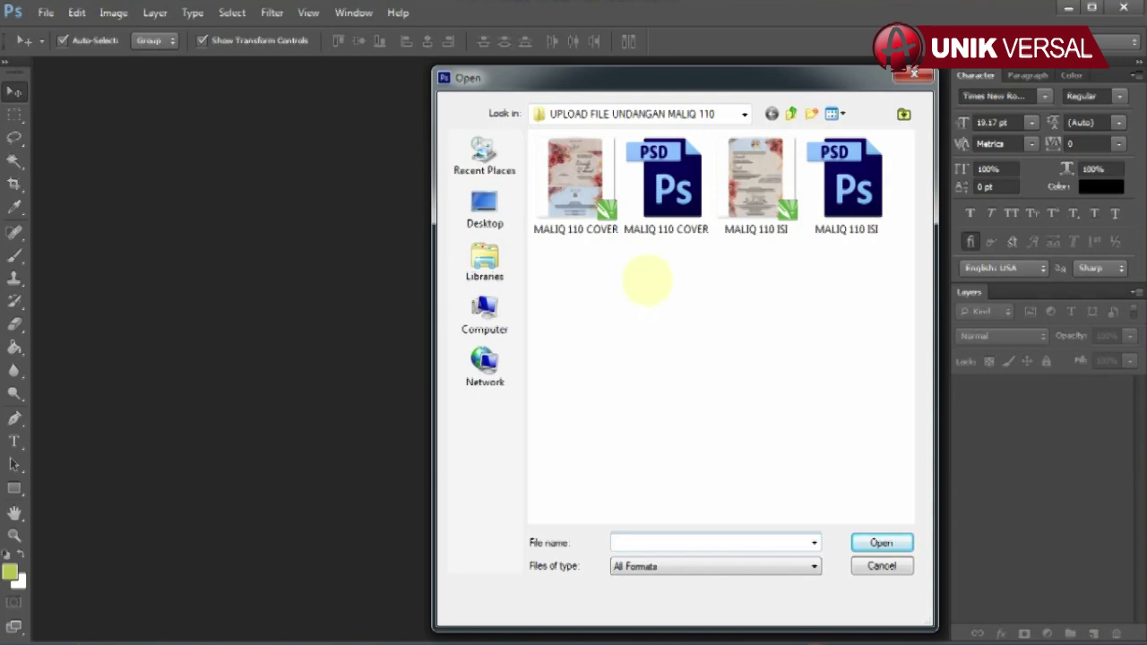
click(666, 179)
ctrl+click(845, 179)
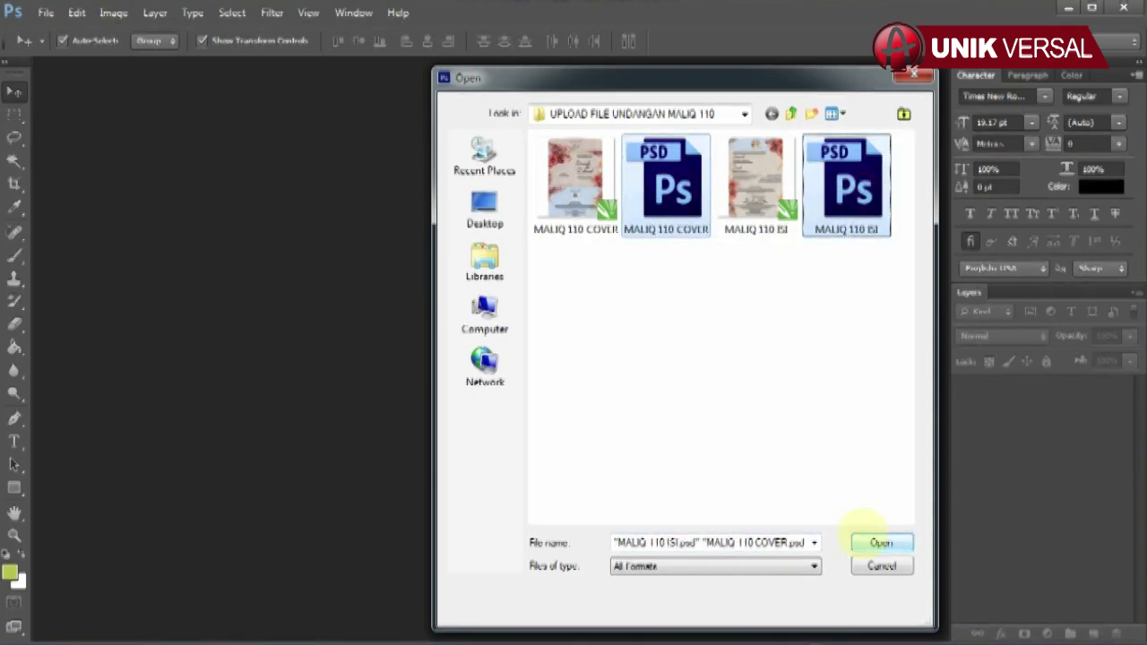
click(881, 542)
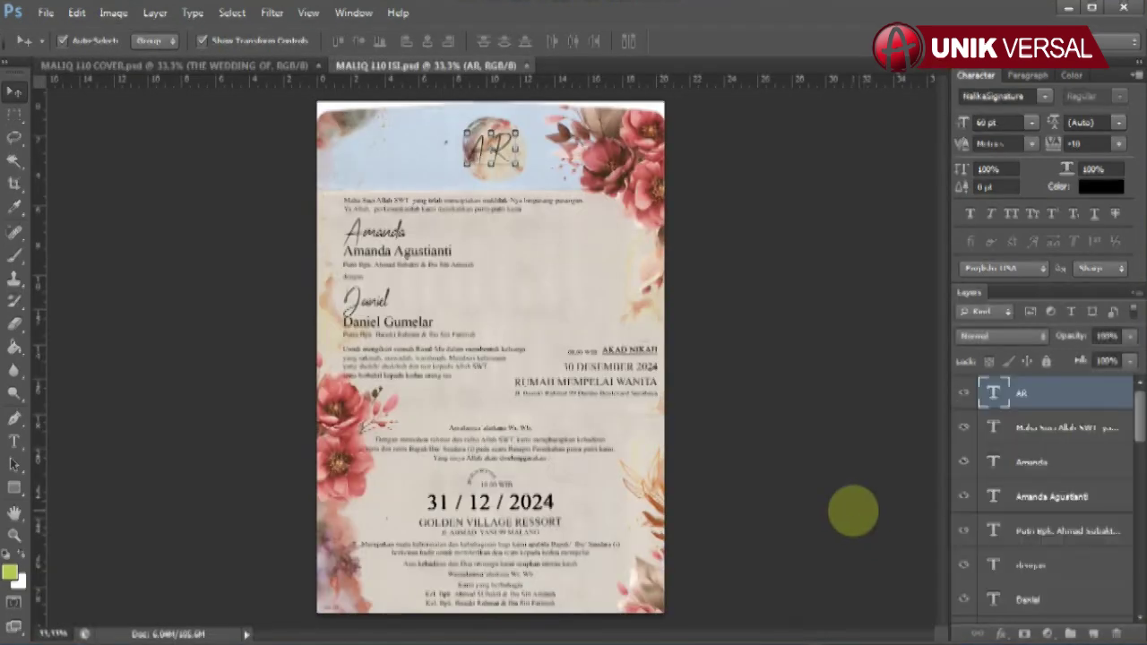
- Confirm the cover's image size stays 20.51 × 20.5 cm at 150 ppi, then redock it
drag(209, 65, 228, 100)
right_click(246, 99)
click(282, 129)
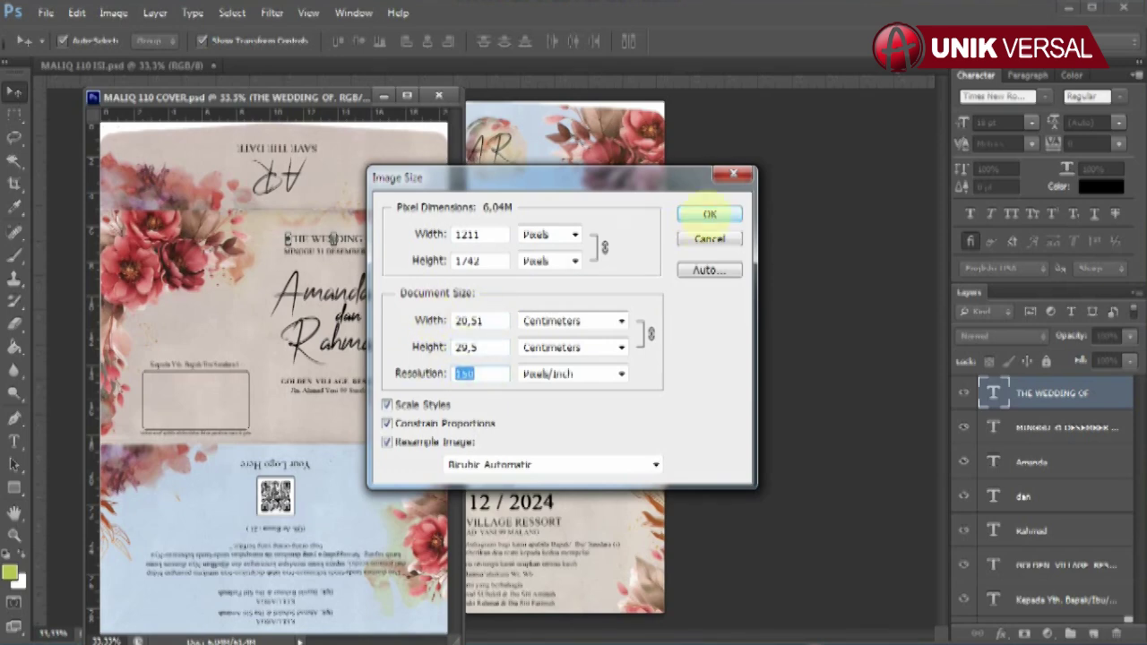
click(710, 213)
drag(332, 103, 102, 56)
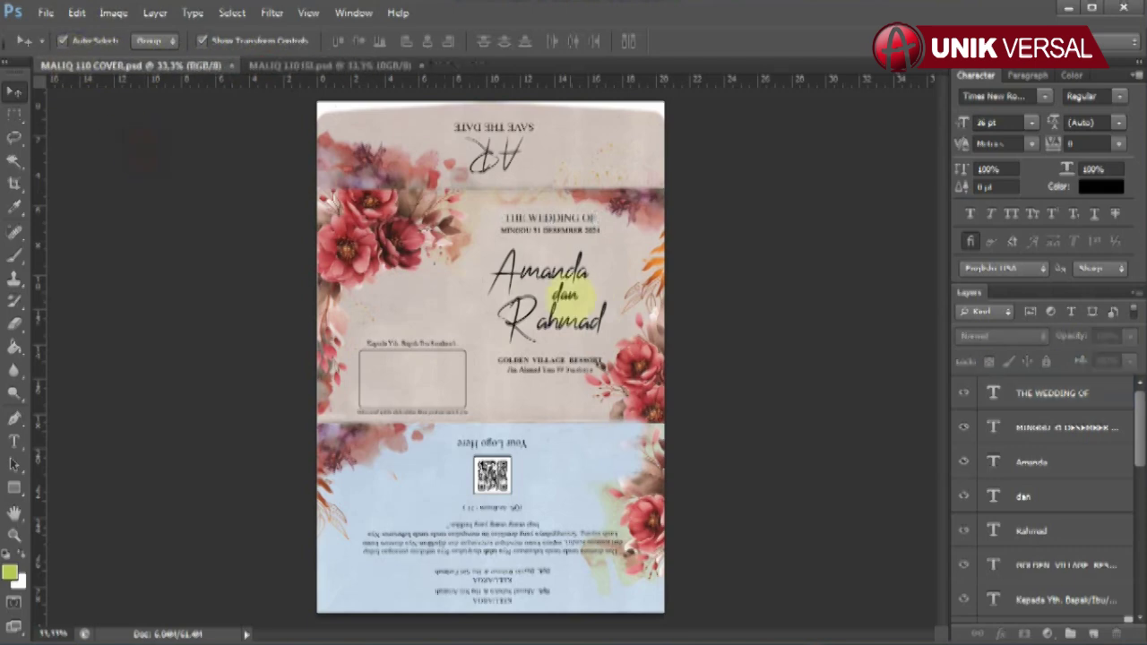
scroll(437, 318, up, 3)
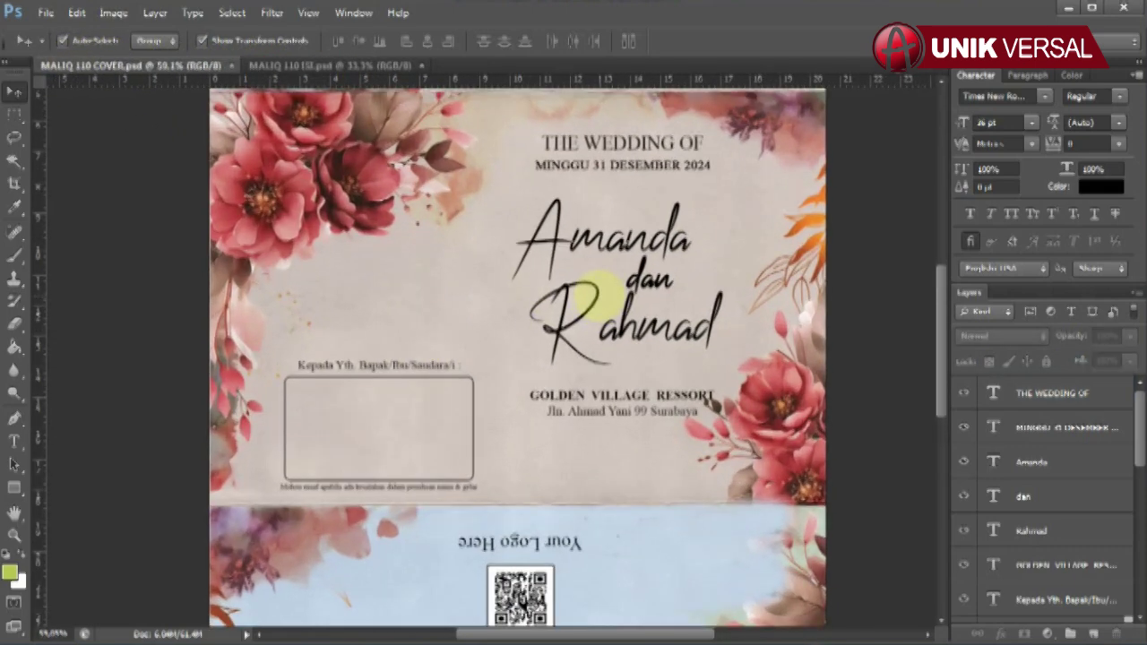
- Retype the cover's date line to MINGU 31 DESEMBER 2024
click(618, 155)
click(963, 393)
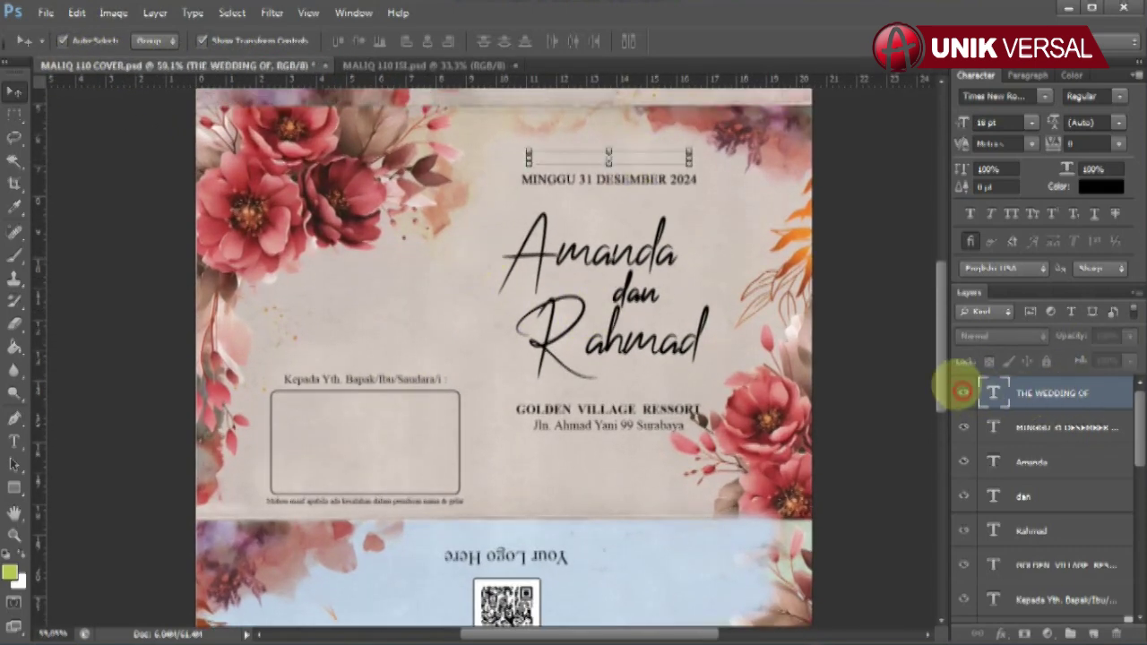
click(962, 392)
click(689, 177)
click(13, 441)
drag(525, 181, 805, 176)
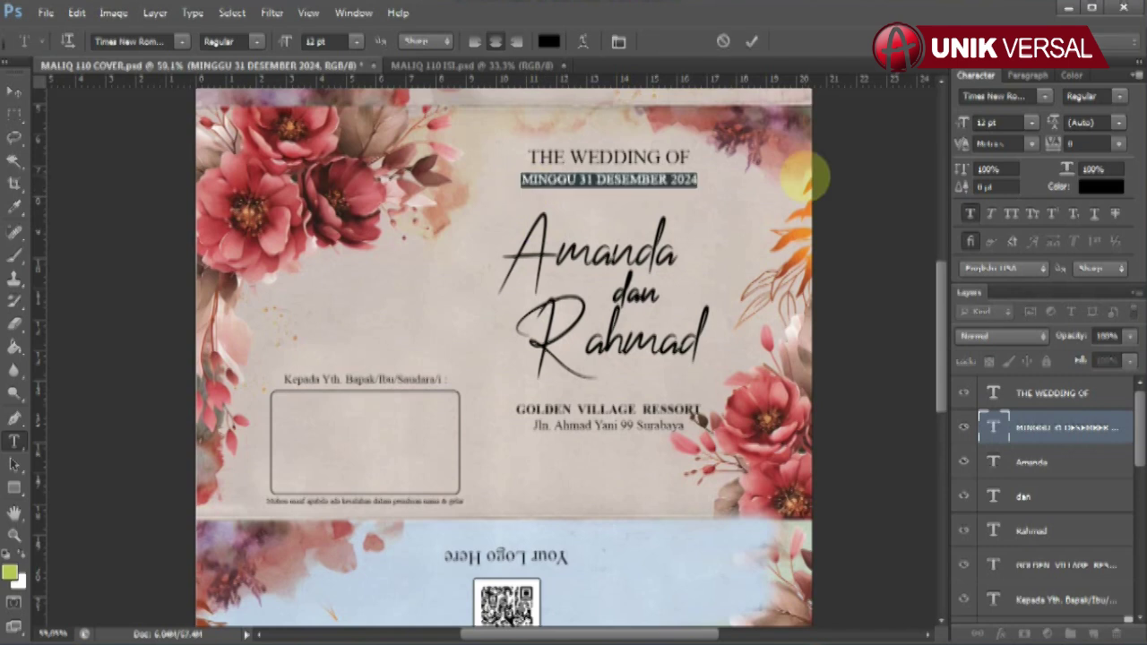
text(MING)
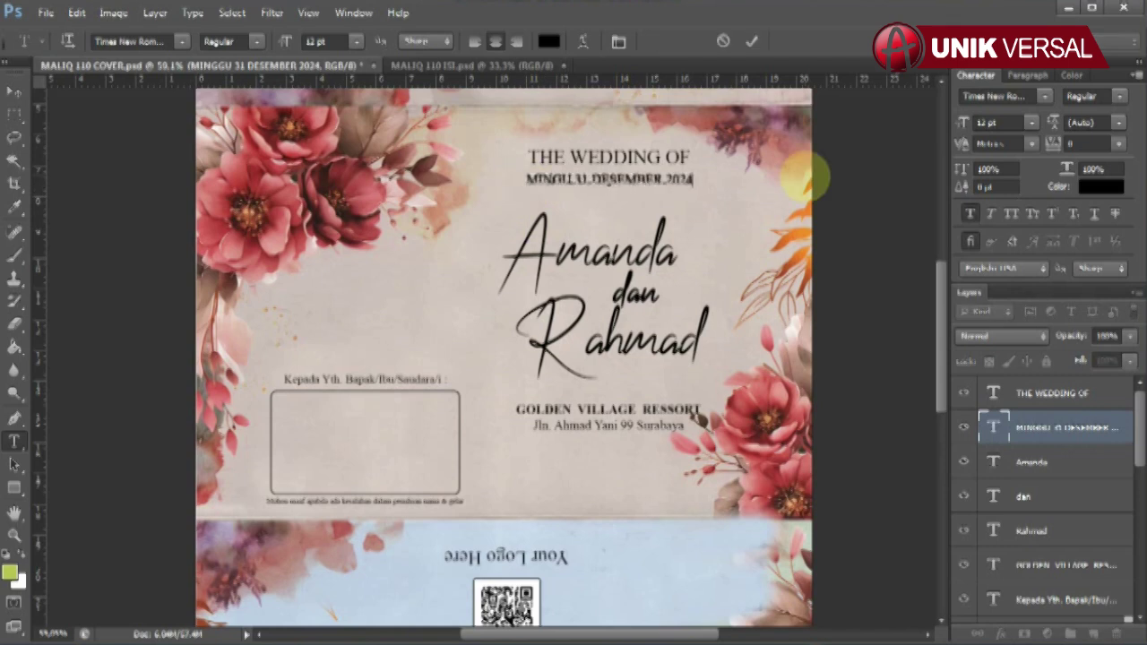
click(13, 92)
- Retype the bride's and groom's name layers on the cover
click(528, 229)
click(14, 440)
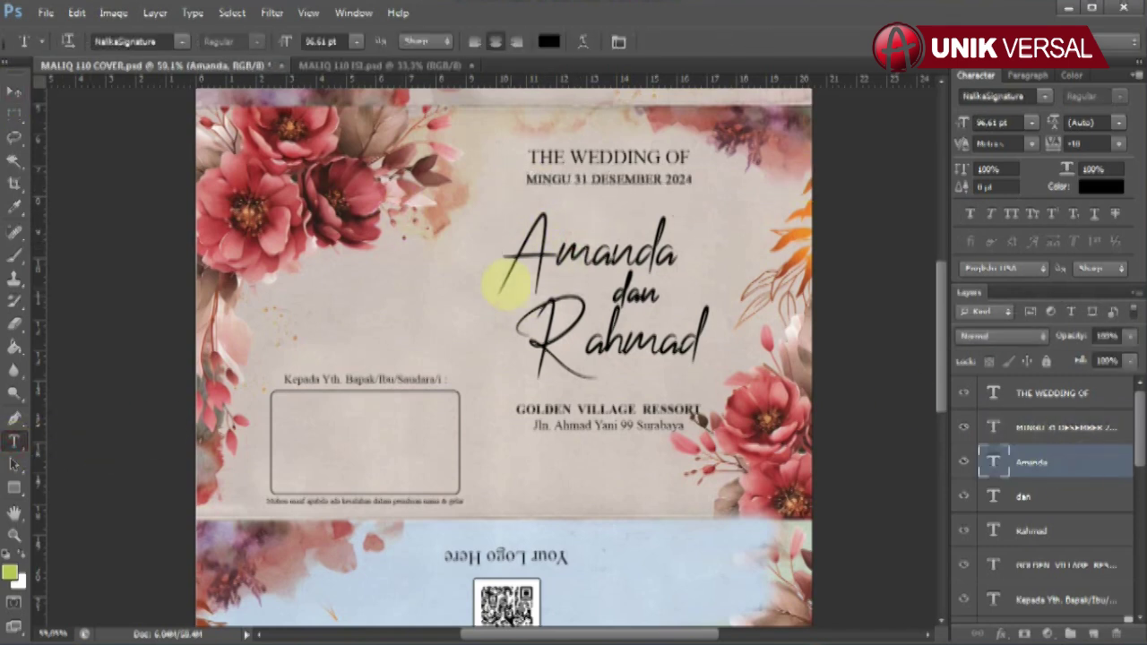
double_click(506, 285)
text(Amanda)
click(14, 92)
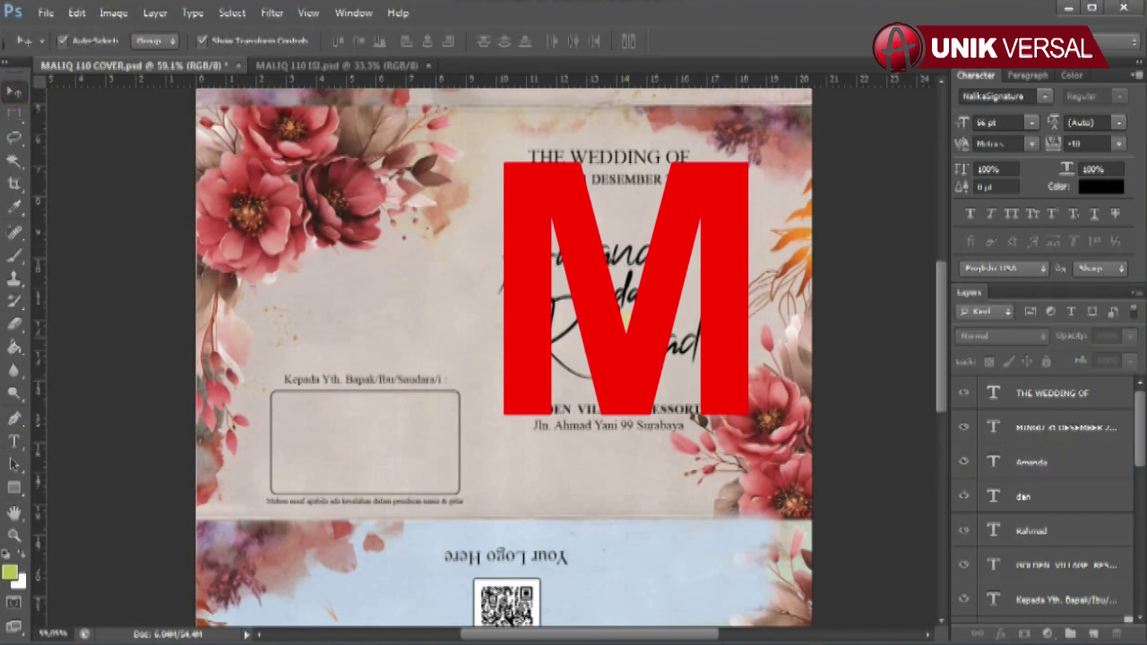
click(1030, 531)
click(14, 440)
double_click(535, 351)
text(Rahma)
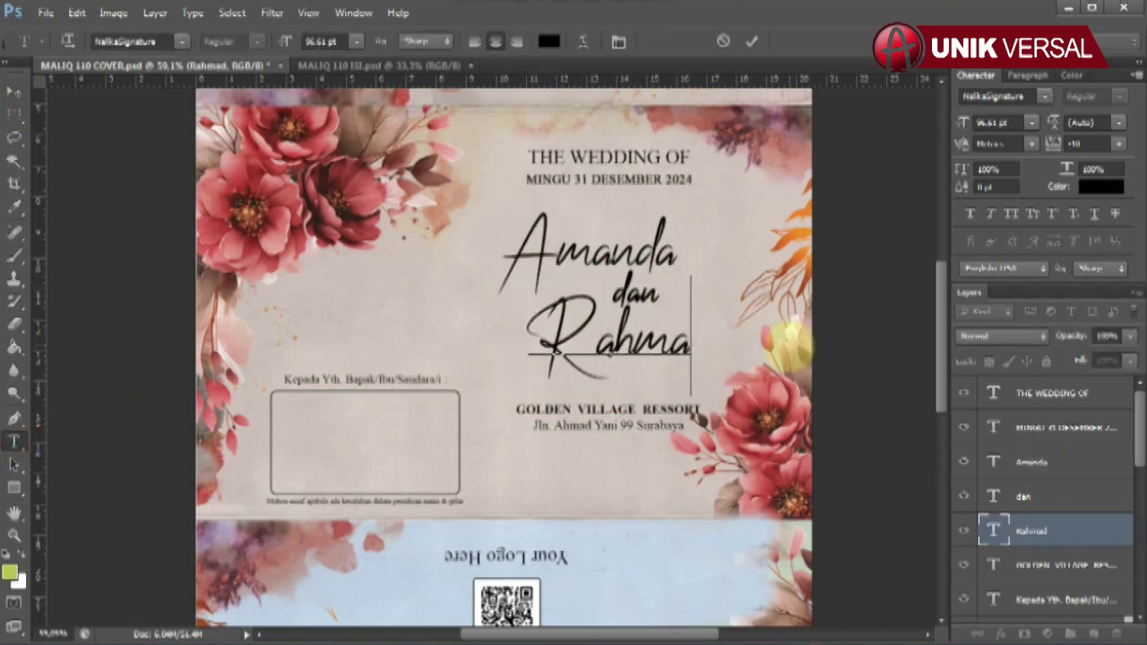
text(d)
click(14, 91)
- Replace the address line under GOLDEN VILLAGE RESSORT with the new venue address
click(645, 414)
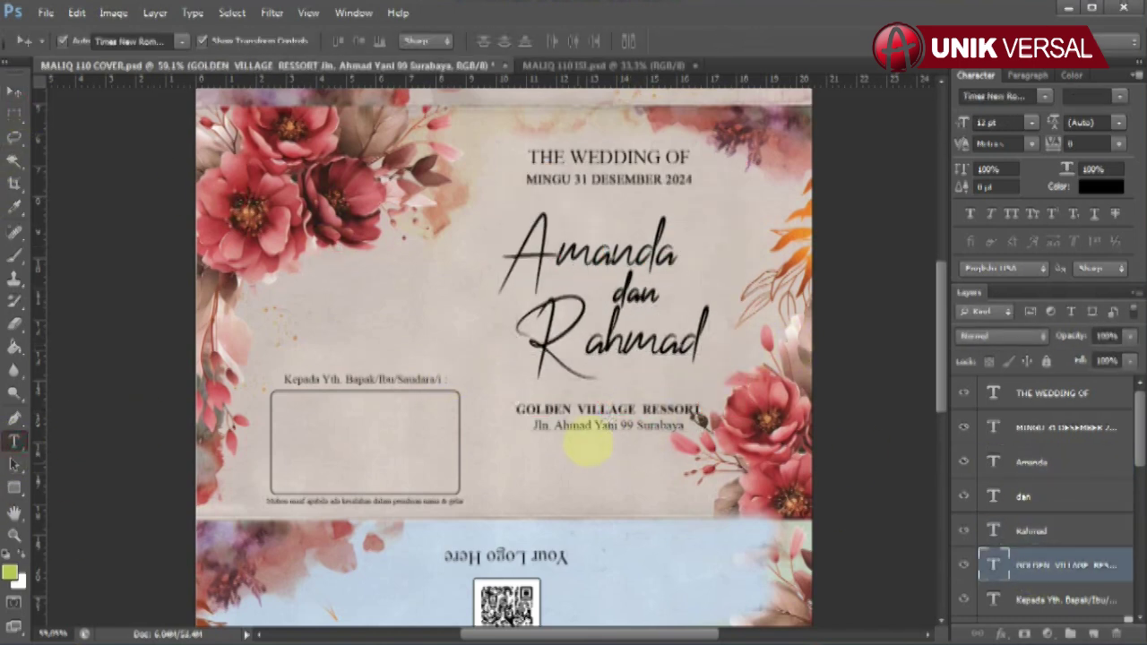
double_click(588, 437)
drag(514, 410, 710, 410)
text(GOLD)
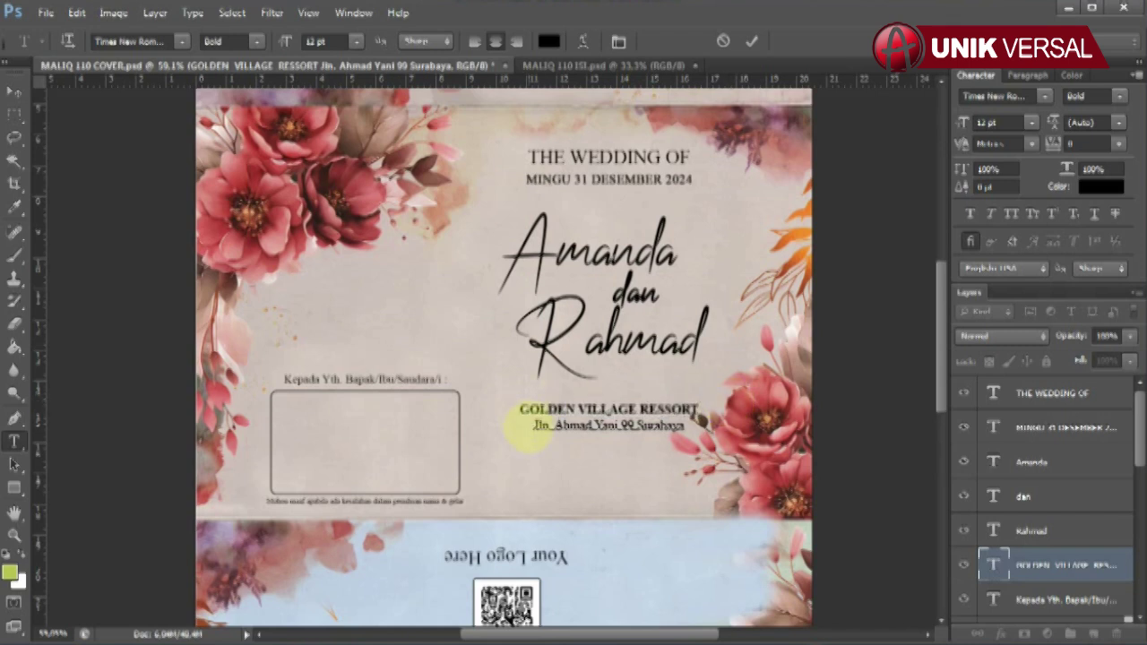
drag(534, 425, 932, 429)
key(Delete)
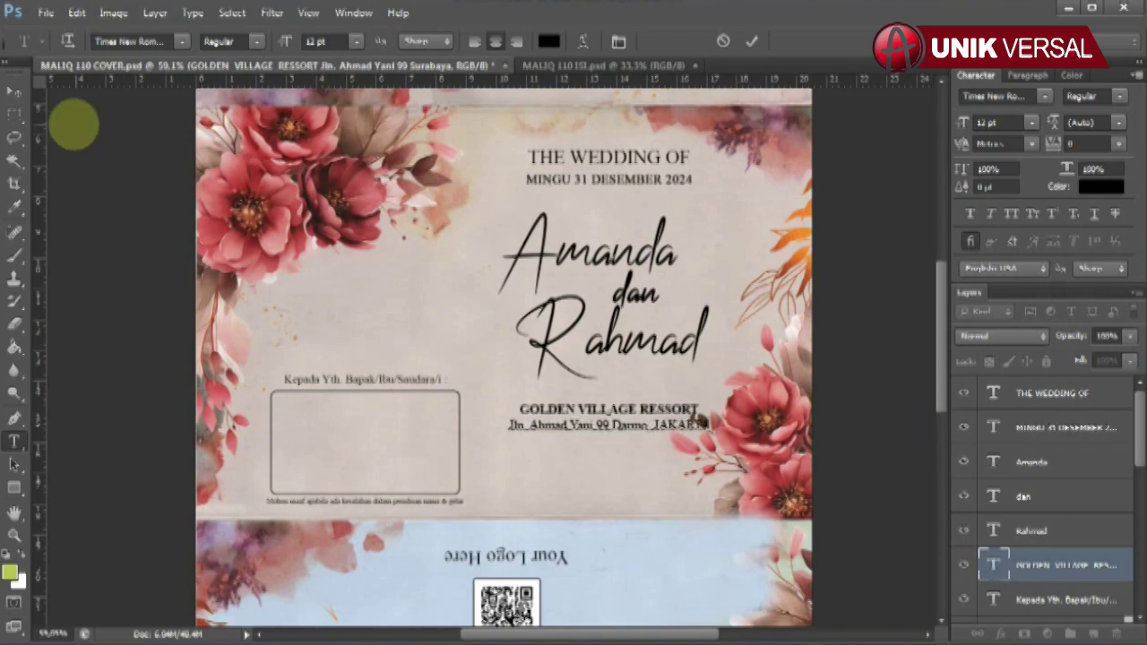
click(13, 92)
scroll(630, 564, down, 8)
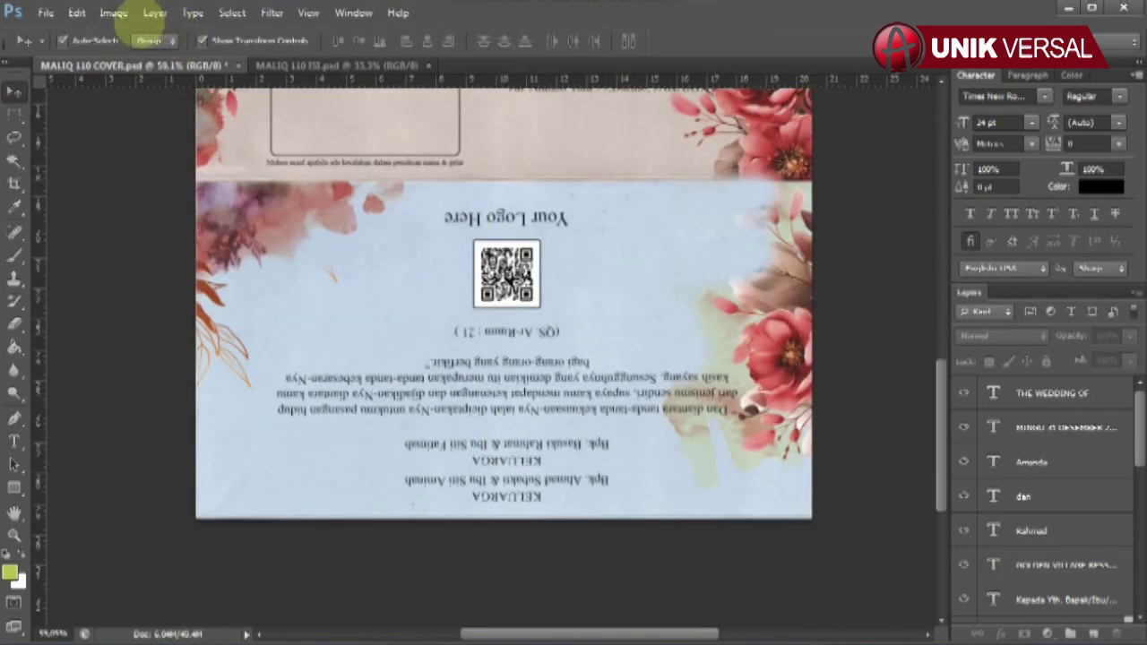
- Rotate the cover canvas 180° and retype the AR monogram text
click(114, 13)
click(332, 167)
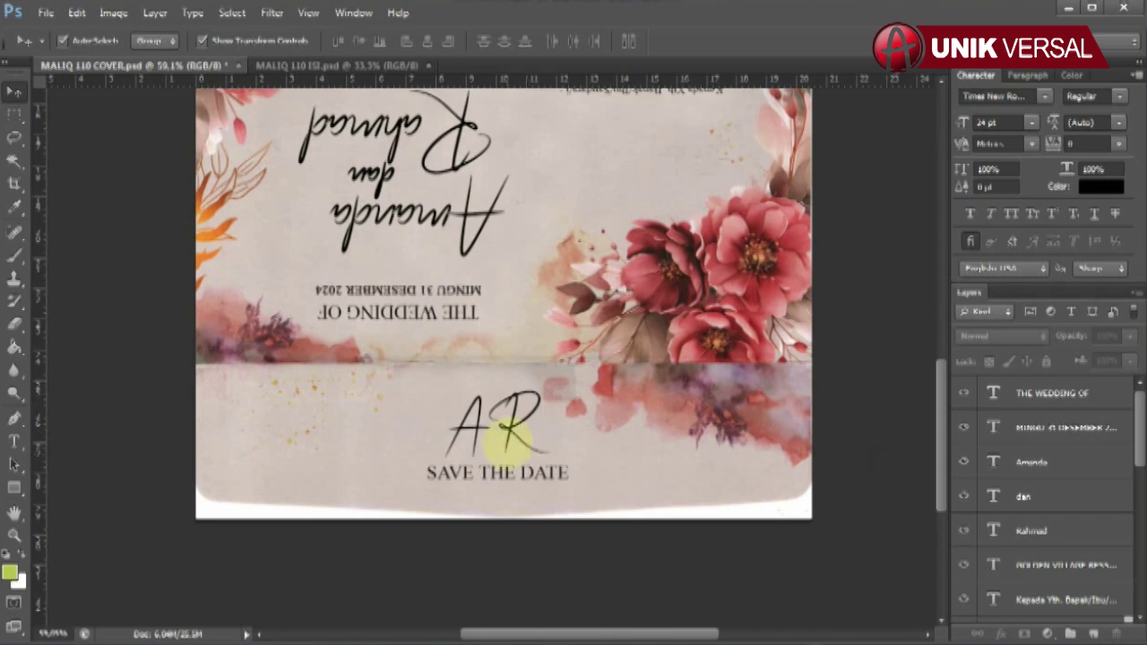
scroll(1030, 555, down, 5)
click(1021, 537)
click(14, 440)
drag(452, 430, 649, 439)
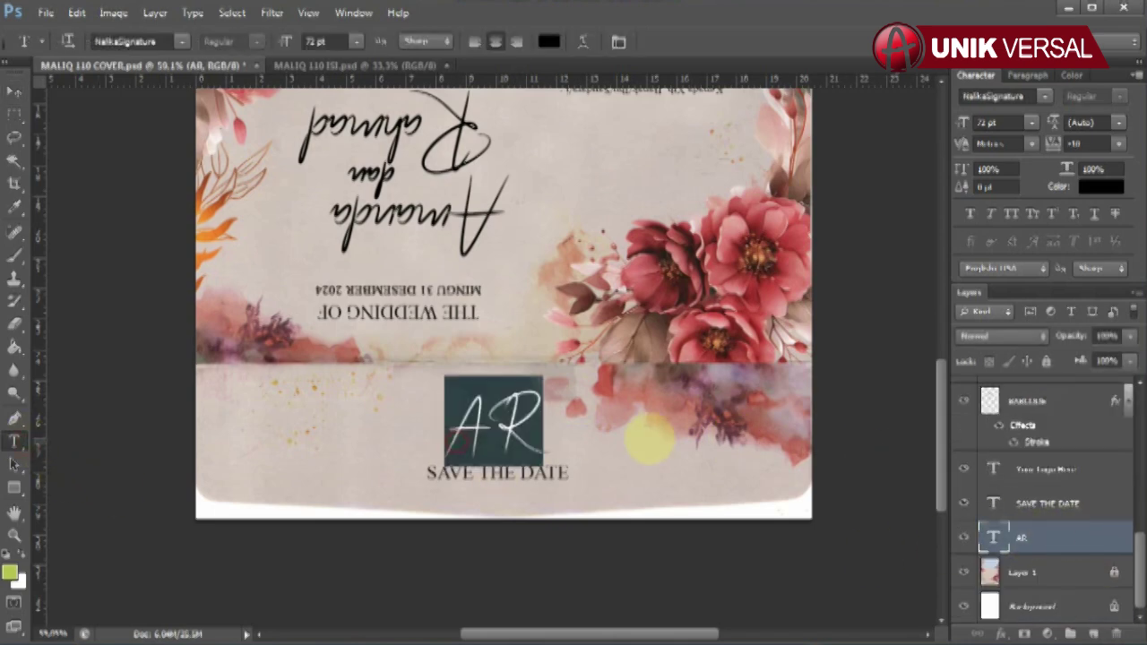
text(AR)
click(14, 91)
click(548, 475)
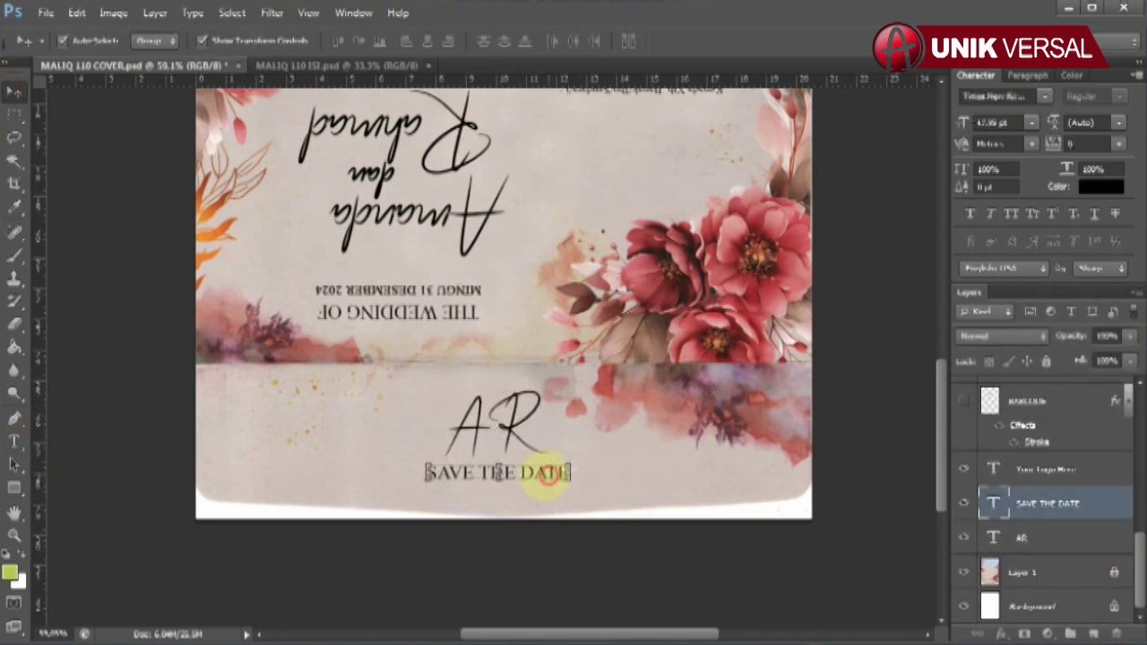
drag(994, 502, 980, 546)
scroll(724, 410, up, 8)
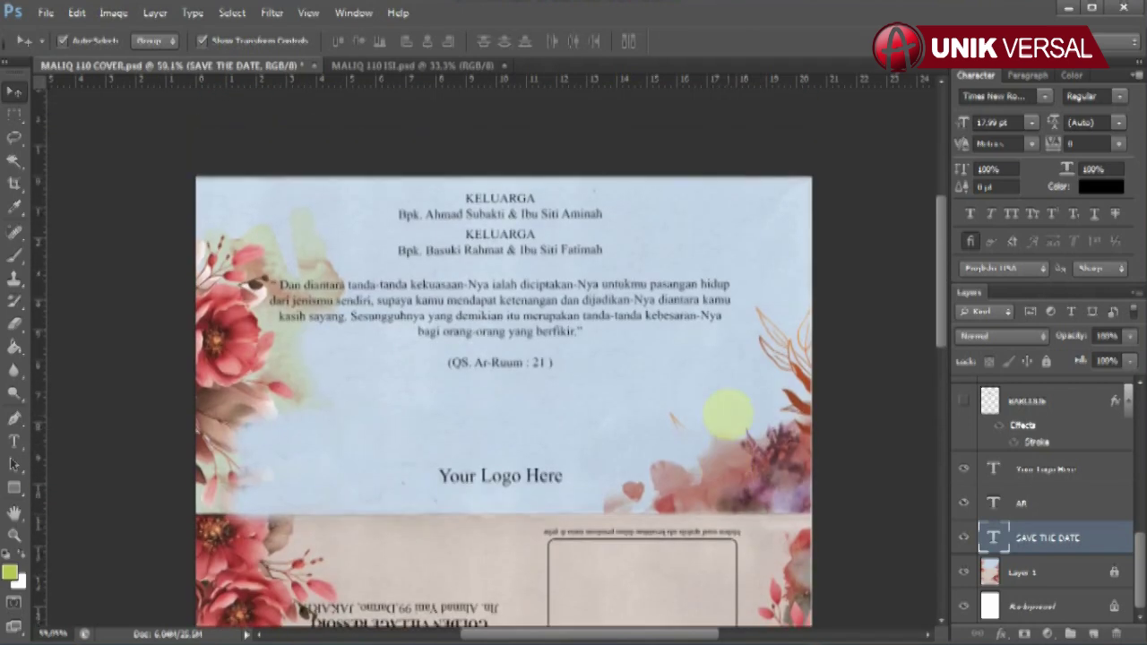
scroll(728, 412, down, 1)
- Fill in the parents' names on both KELUARGA family lines
click(466, 184)
click(15, 441)
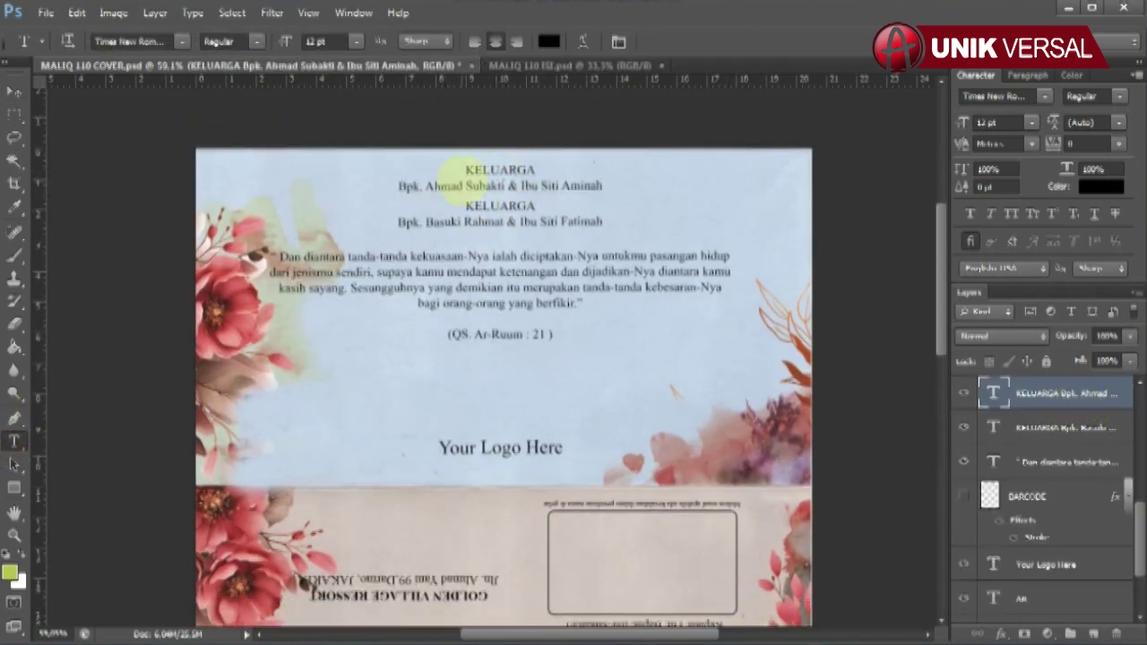
drag(423, 184, 696, 185)
text(Ahm)
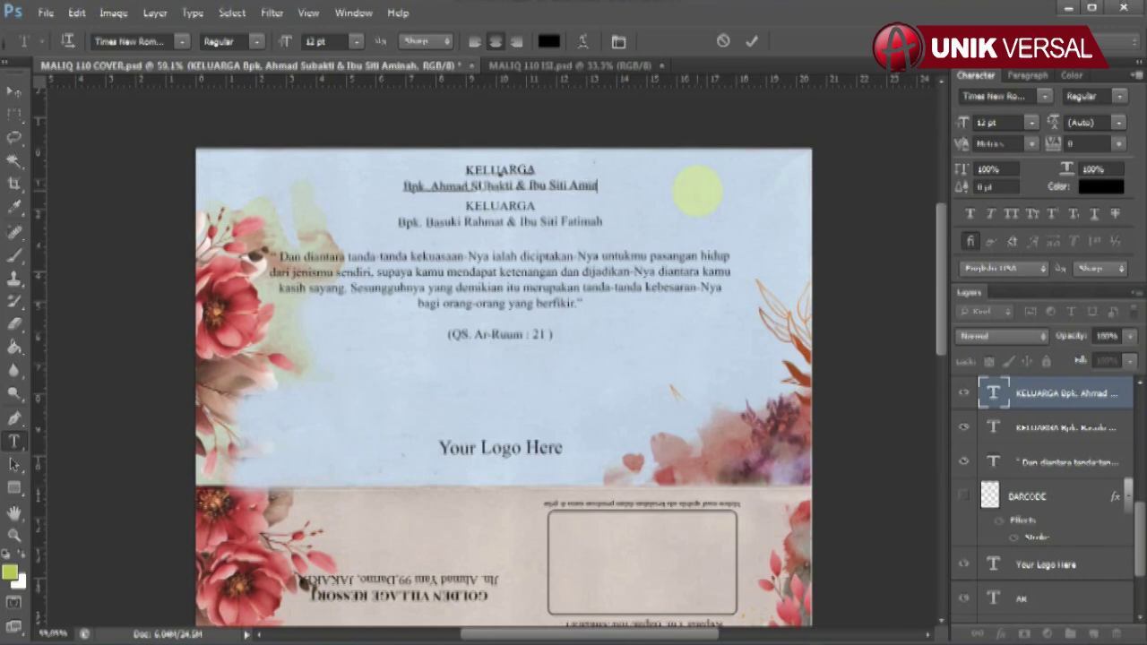
click(14, 92)
click(1057, 427)
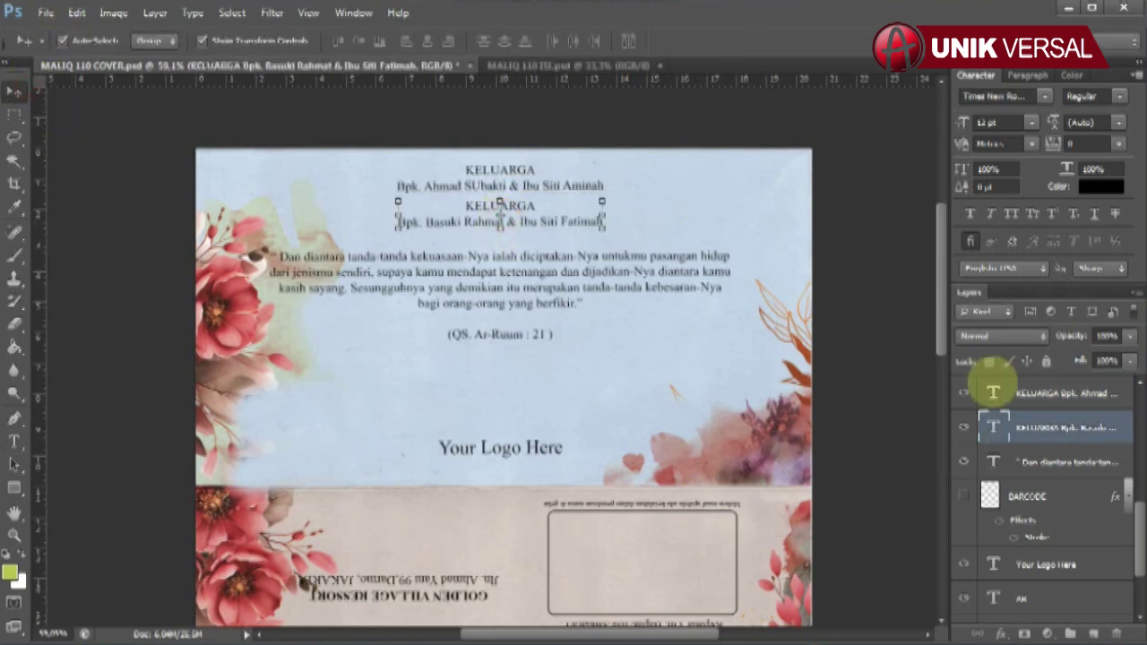
click(14, 440)
click(507, 222)
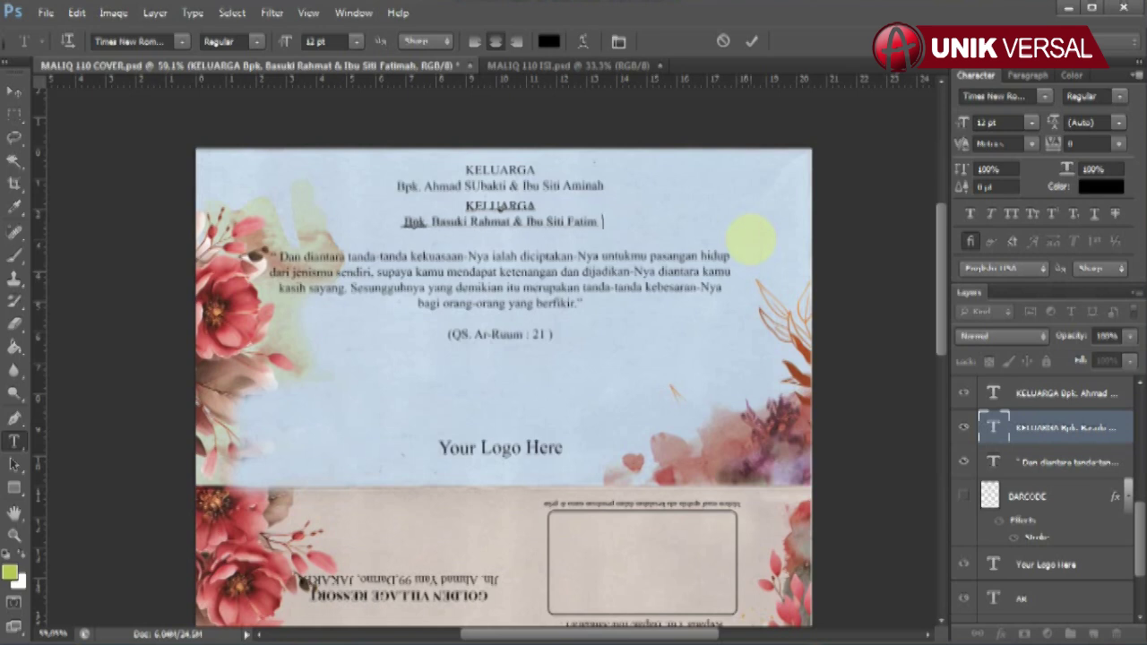
click(14, 92)
- Make the BARCODE layer visible so the QR code shows
click(1066, 462)
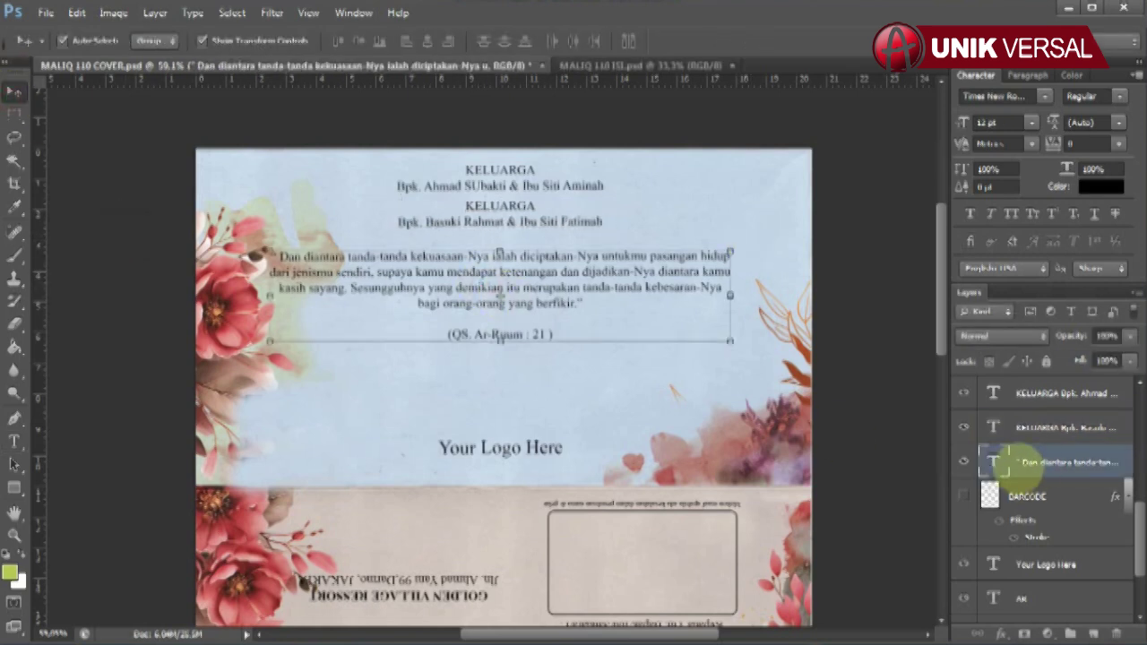
click(963, 496)
click(1043, 497)
click(963, 495)
click(963, 496)
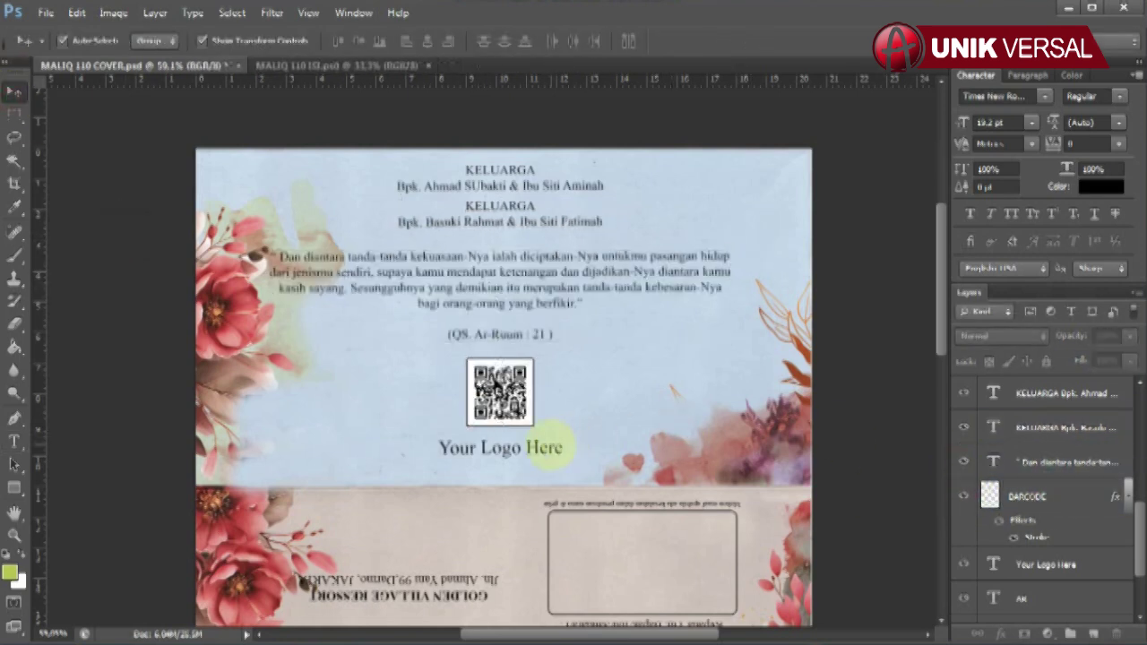
- Retype the Your Logo Here text and zoom out to the whole cover
click(994, 562)
click(14, 440)
drag(384, 461, 645, 448)
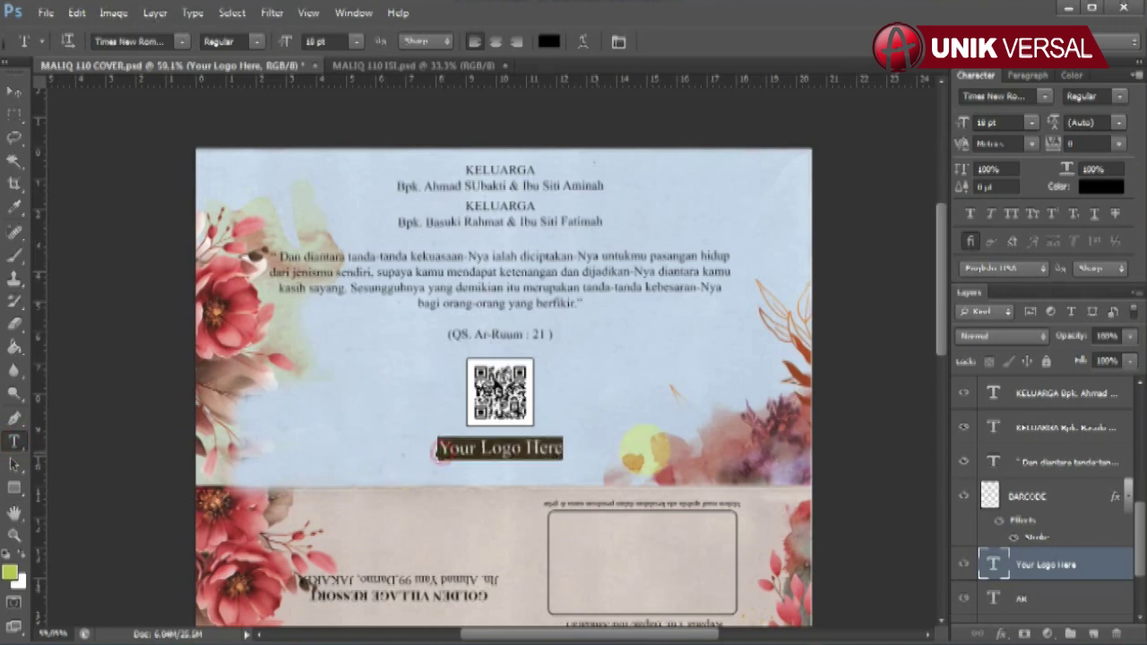
text(Y)
click(14, 93)
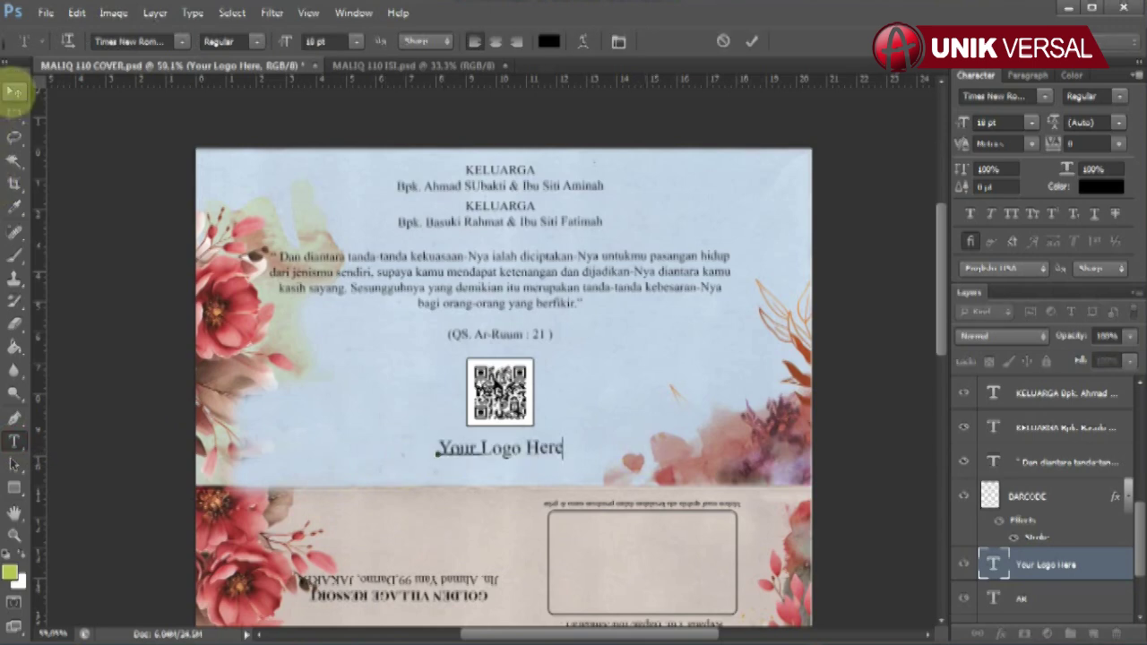
key(ctrl+minus)
key(ctrl+minus)
- Rotate the cover 180° and switch to the ISI inside page
click(113, 13)
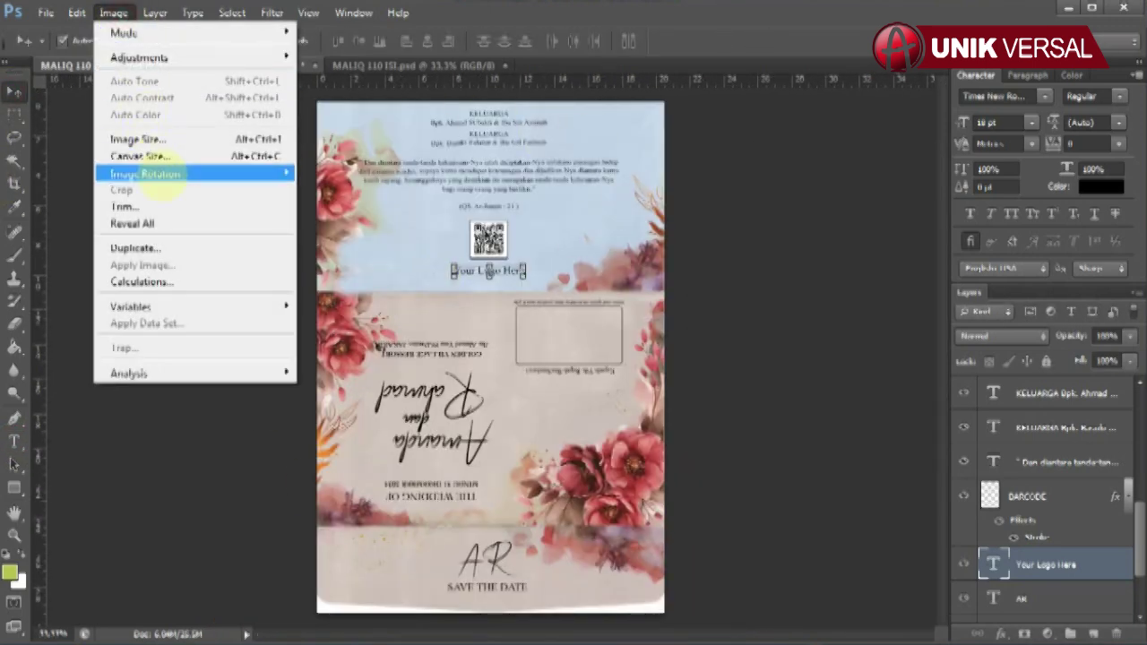
click(332, 170)
key(ctrl+Tab)
scroll(453, 172, up, 3)
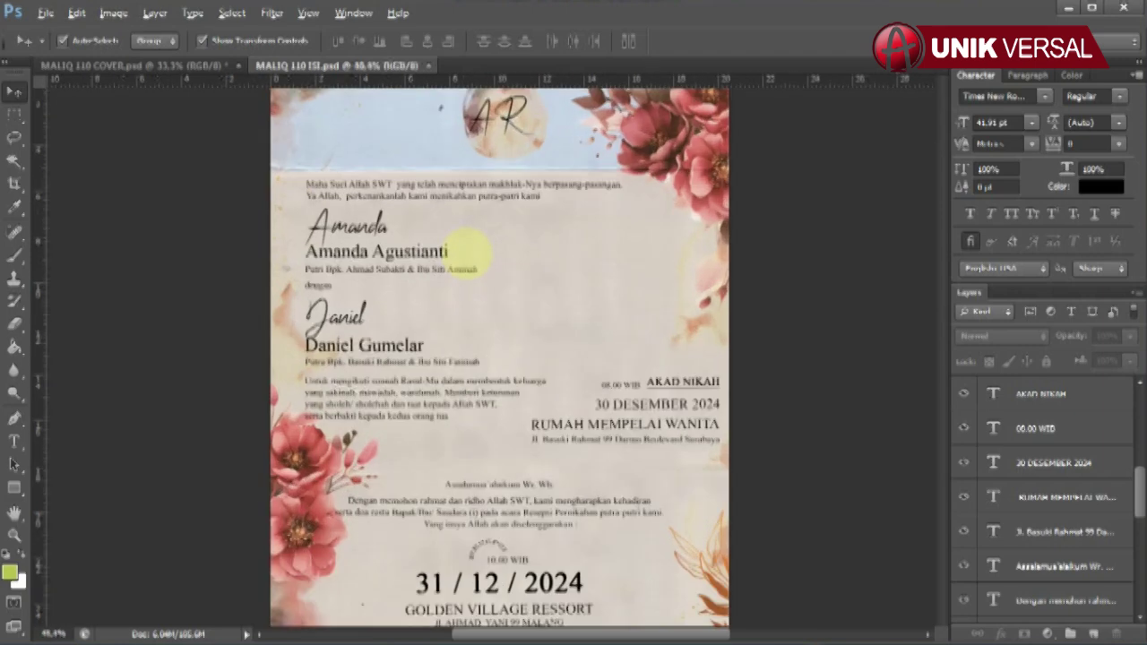
click(513, 157)
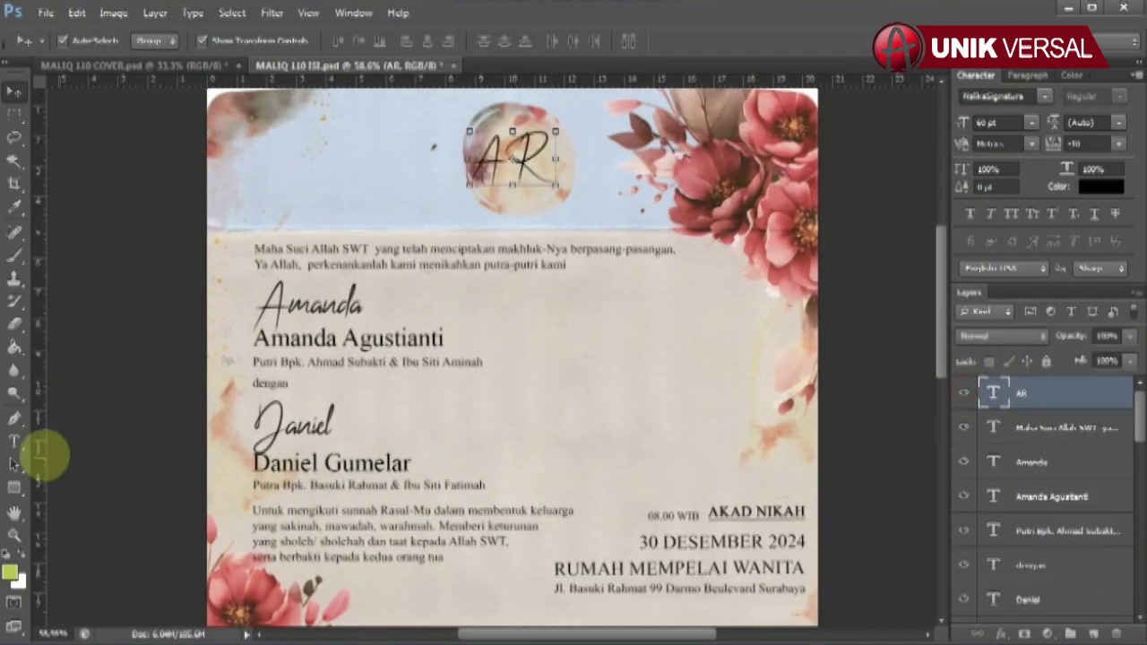
click(14, 440)
click(512, 157)
click(15, 92)
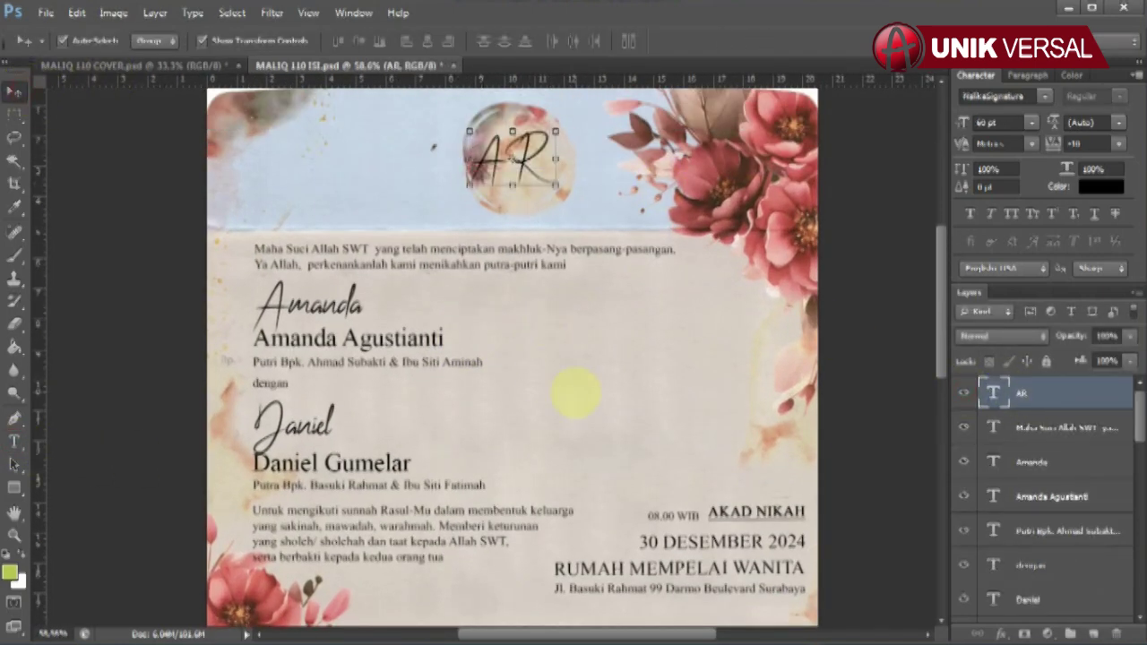
- Replace the bride's first name in her full-name line
click(1066, 461)
click(14, 441)
drag(258, 309, 499, 332)
key(Escape)
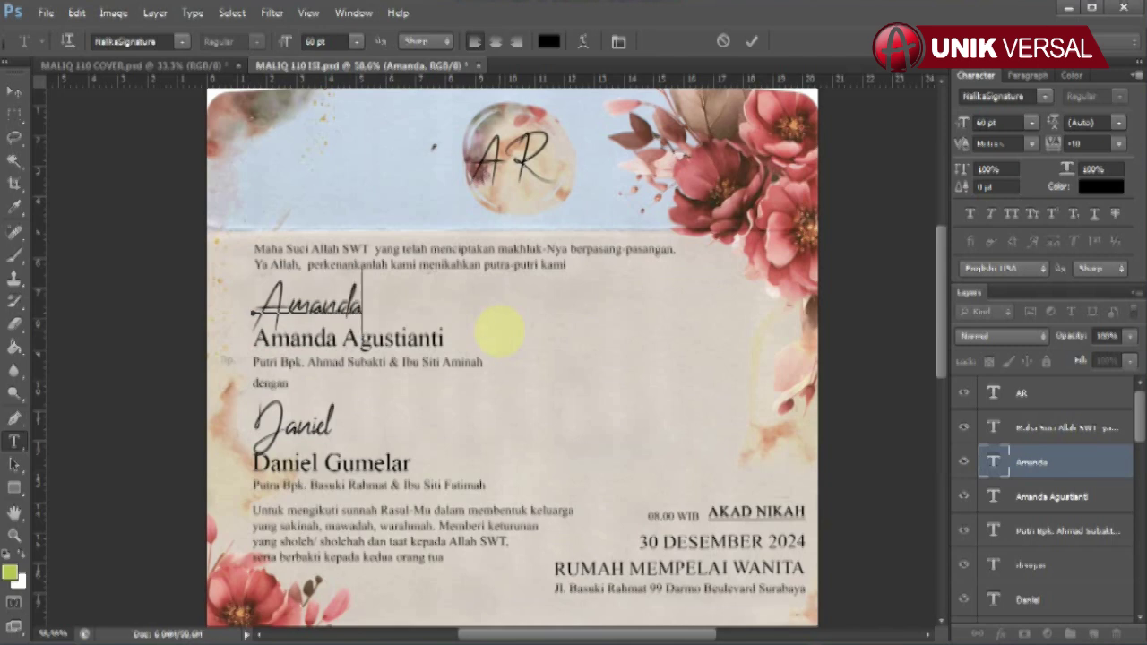
key(v)
click(417, 331)
click(14, 441)
click(268, 338)
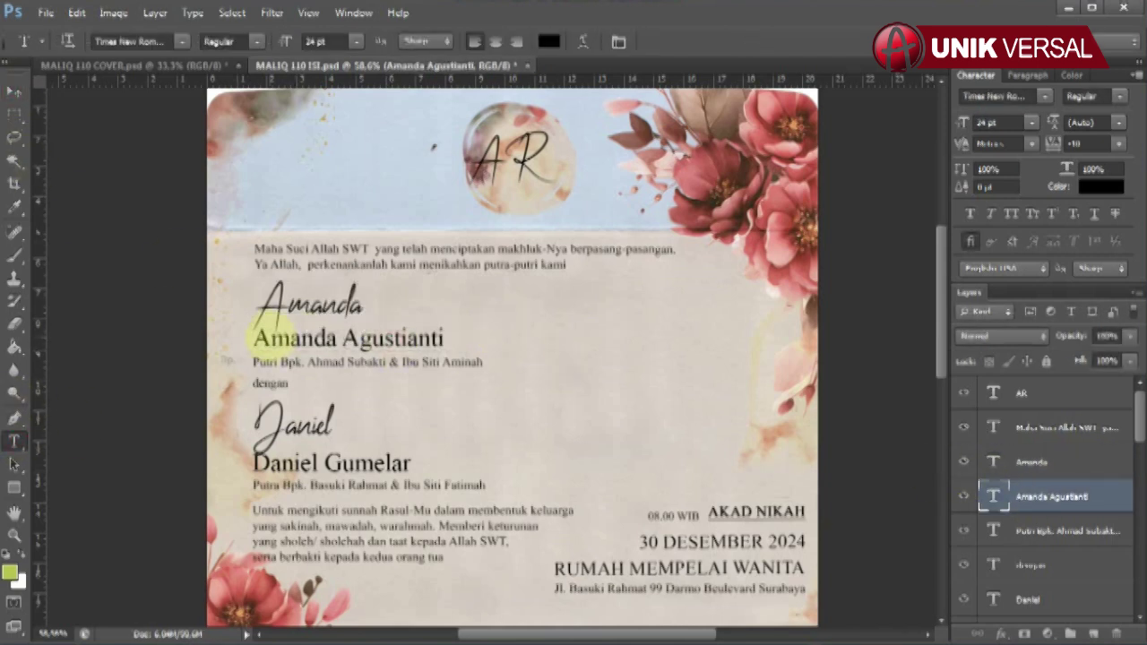
key(ctrl+a)
text(Ananda)
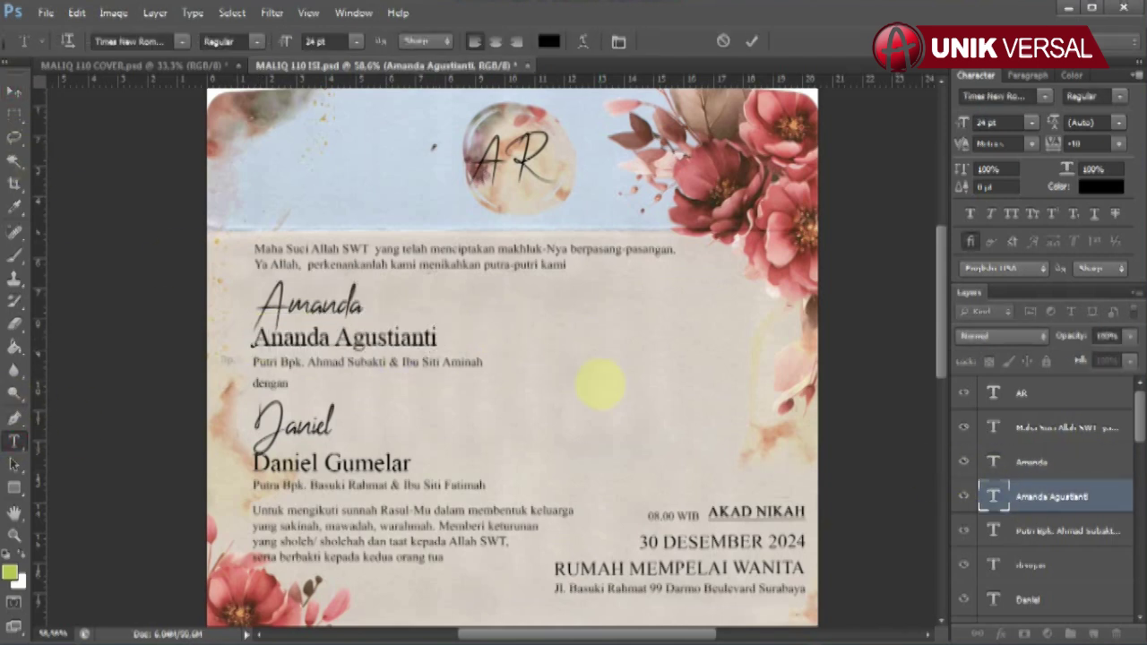
click(448, 362)
- Clear the old parents' names from the bride's parents line
click(14, 441)
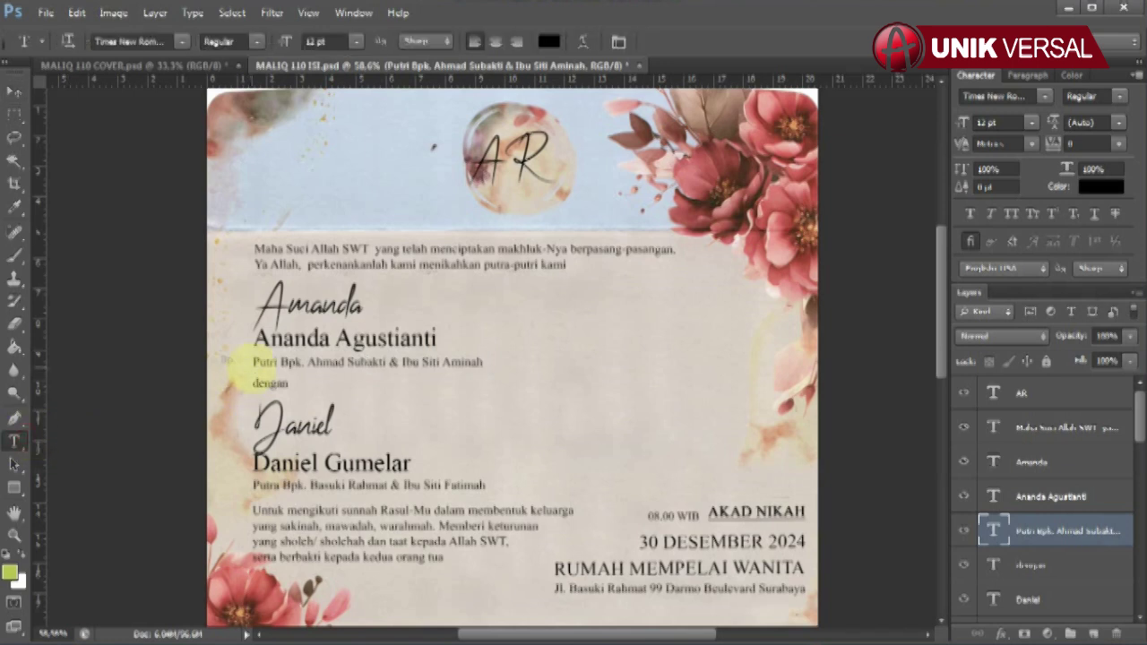
drag(346, 362, 484, 362)
key(BackSpace)
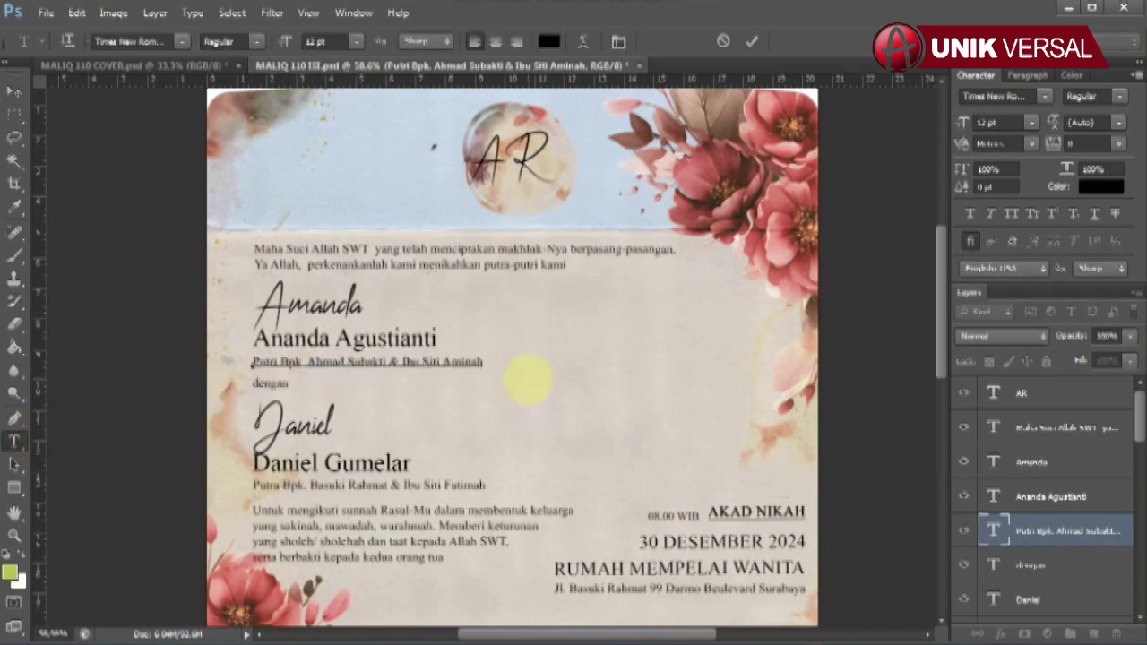
key(v)
- Retype the groom's full-name line with a new first name
click(296, 421)
scroll(1059, 537, down, 3)
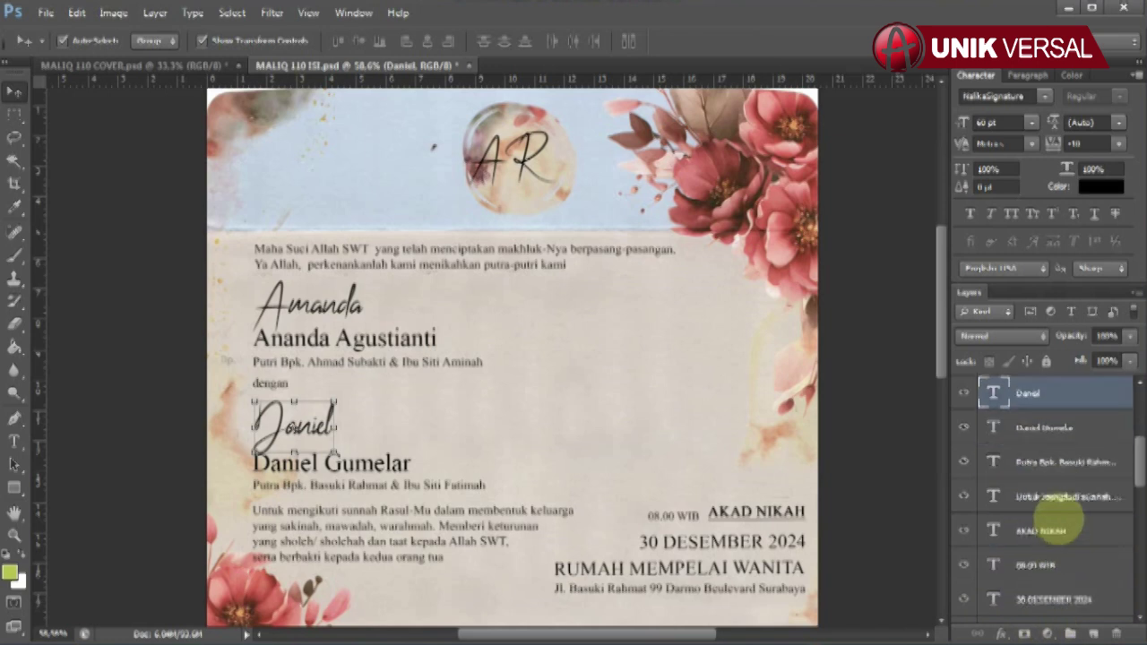
click(15, 441)
click(325, 422)
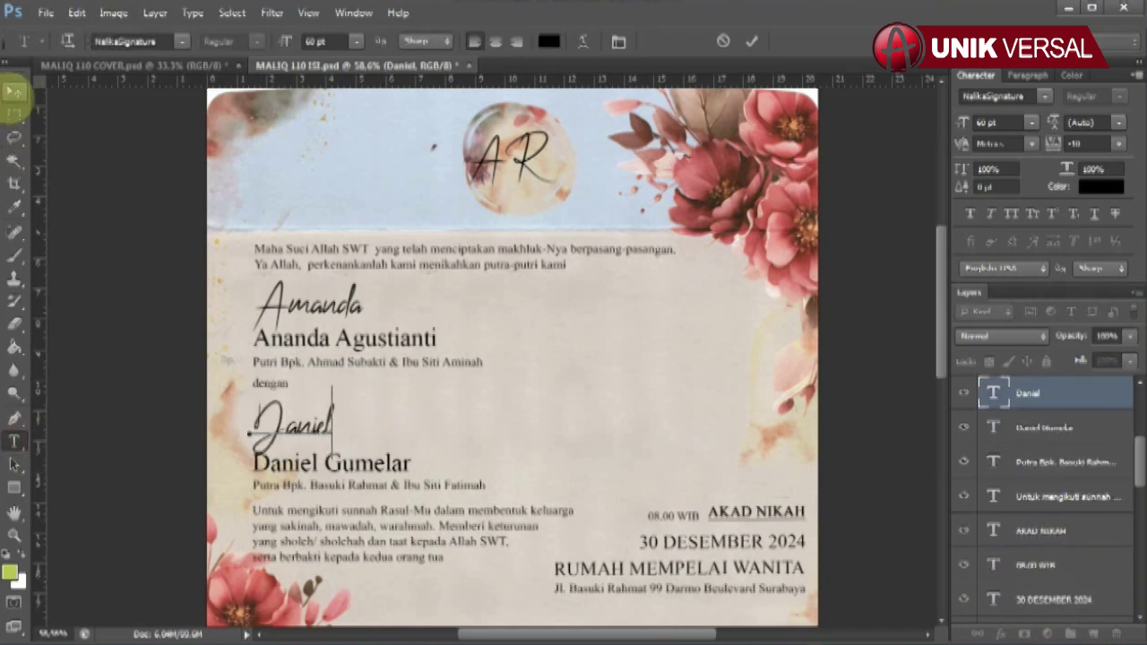
click(403, 457)
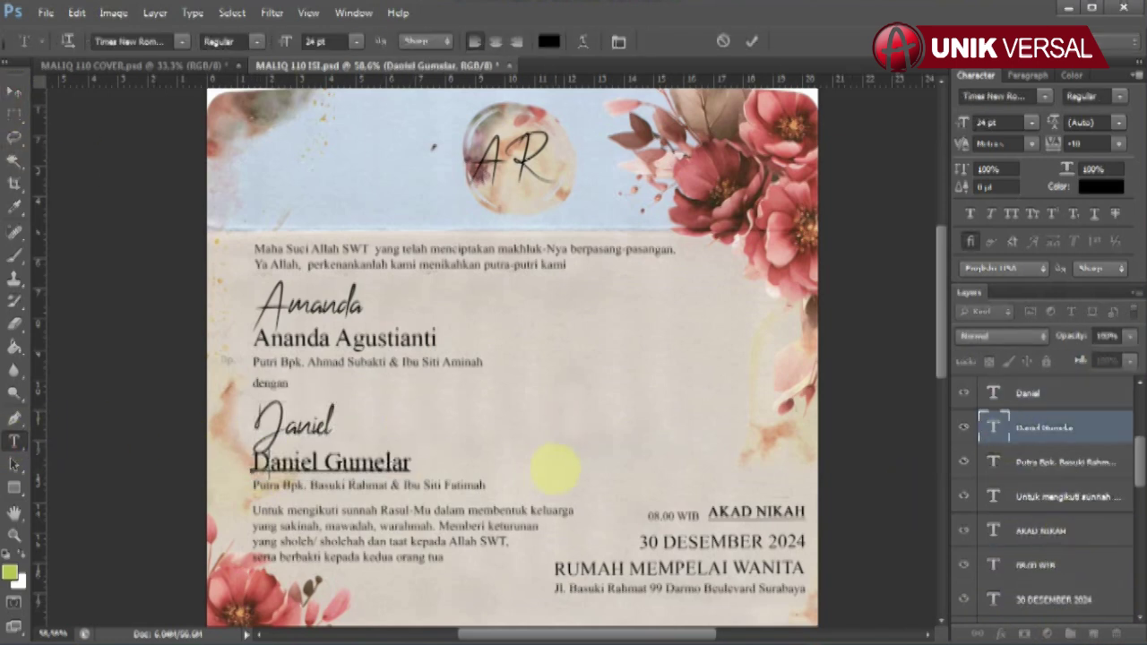
key(ctrl+a)
text(Agung G)
click(14, 92)
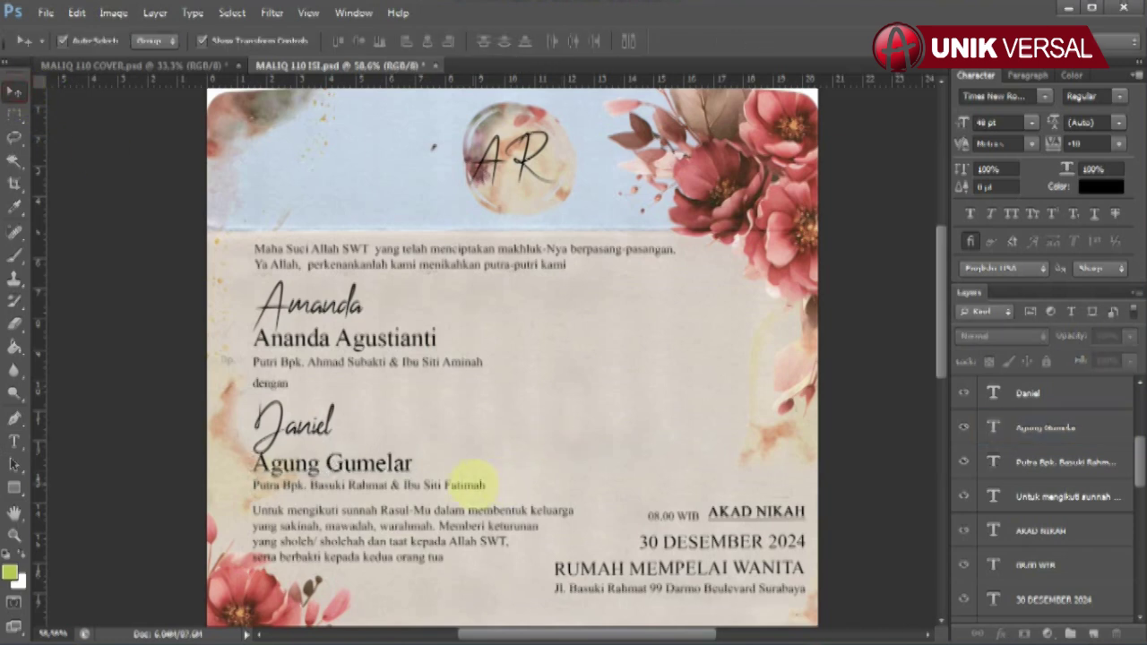
- Replace the parents' names in the groom's parents line
click(1030, 462)
click(14, 440)
triple_click(261, 485)
drag(307, 483, 660, 486)
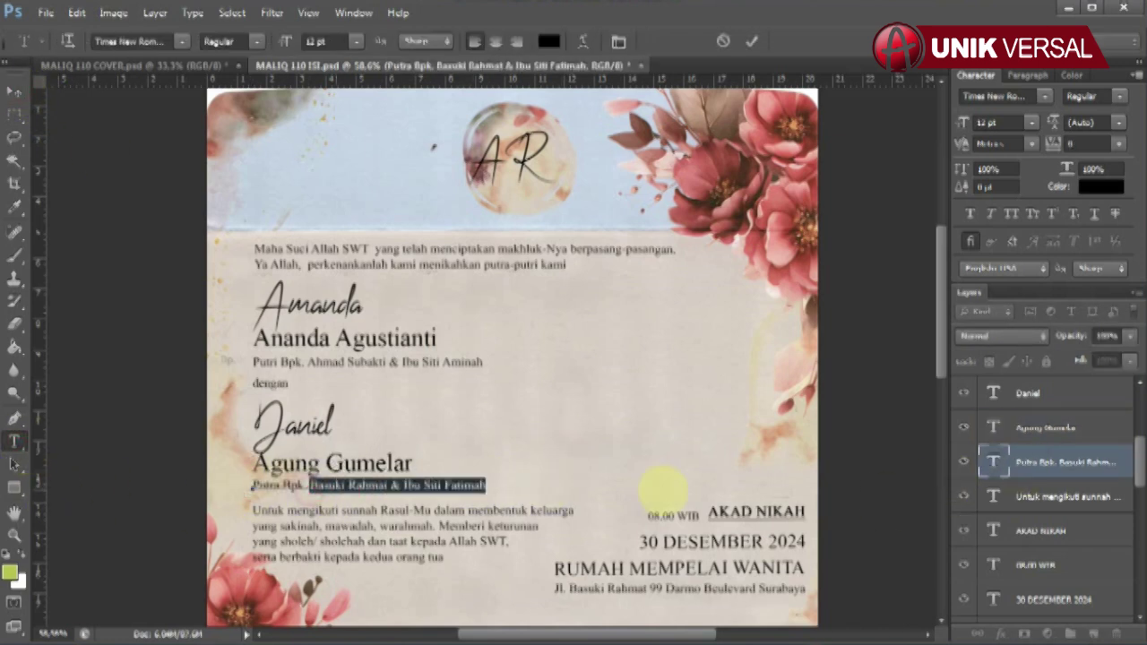
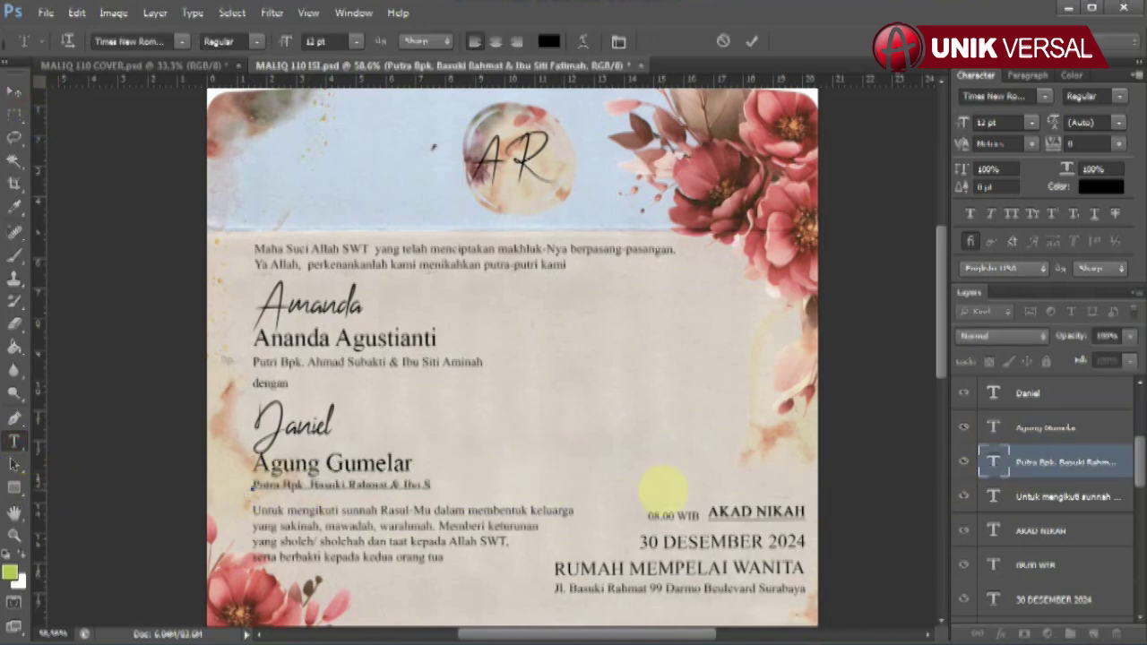
click(14, 92)
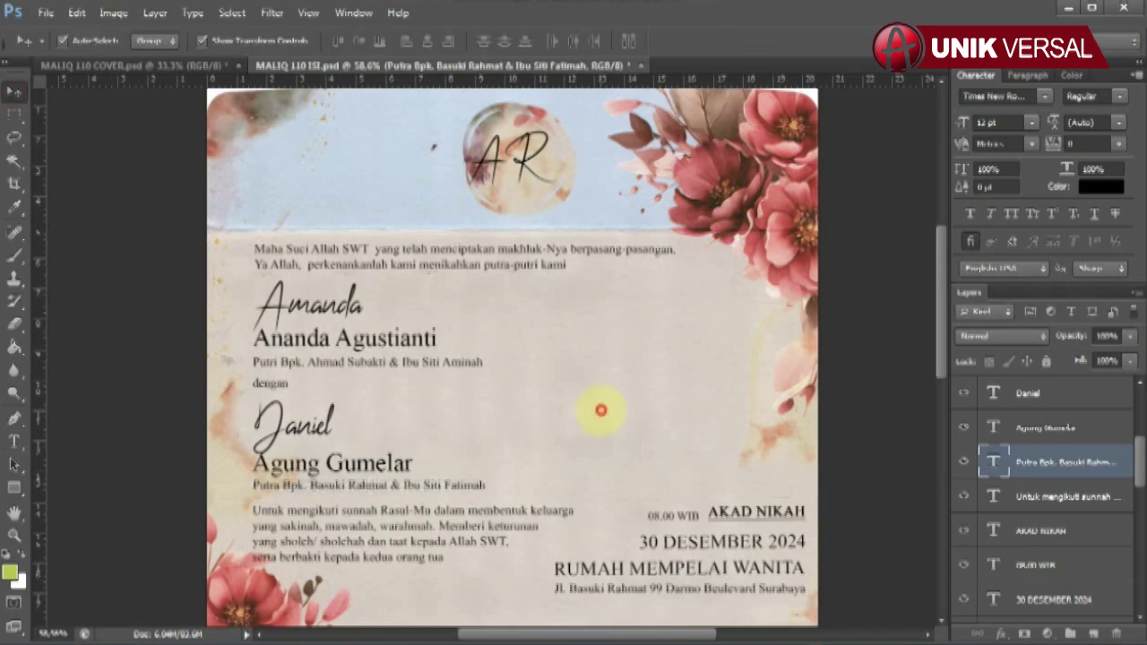
click(1043, 531)
- Edit the 08.00 WIB time and set the akad date to SABTU 30 DESEMBER 2024
scroll(1057, 533, down, 2)
click(677, 515)
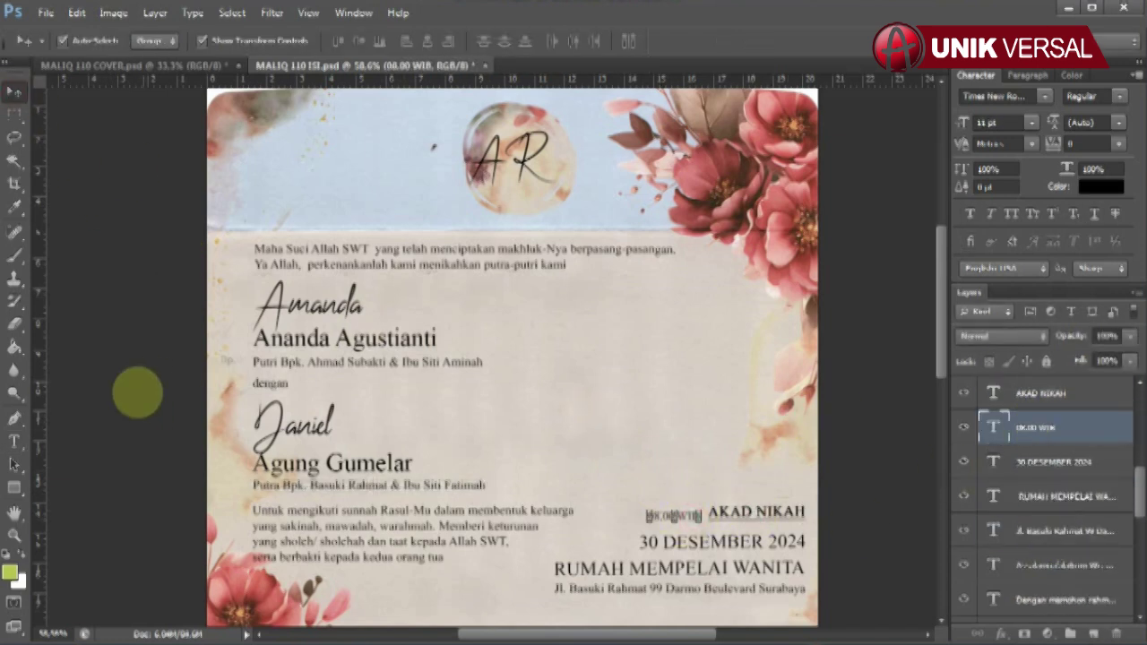
click(14, 441)
drag(648, 515, 733, 502)
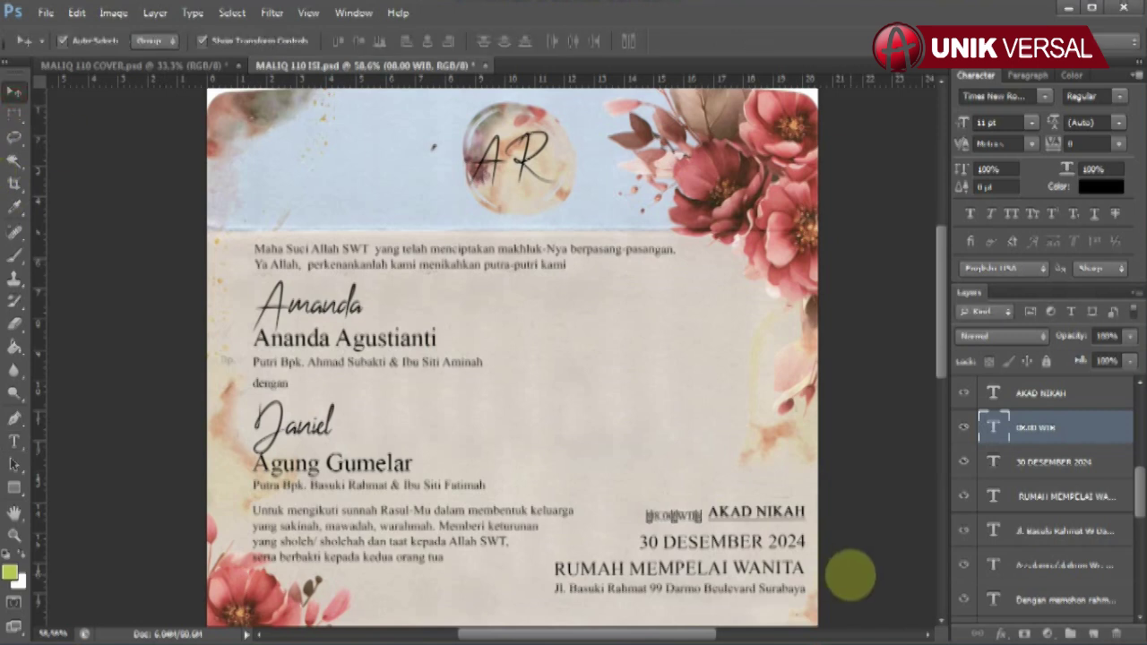
click(1045, 464)
click(642, 541)
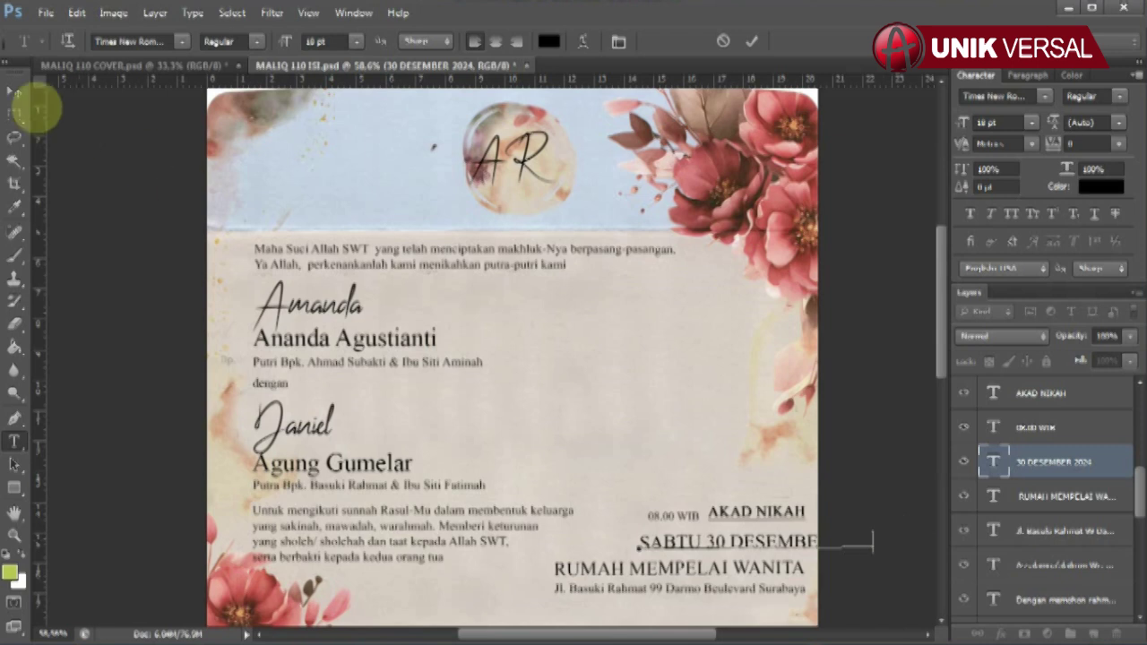
click(15, 92)
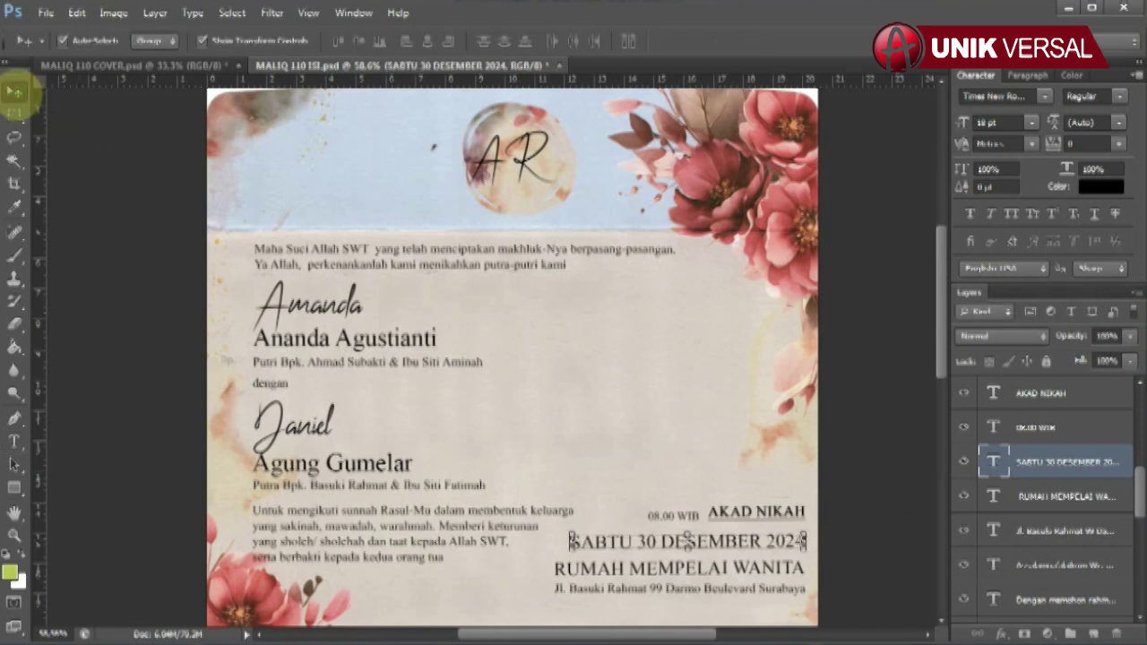
click(842, 491)
- Change the city in the RUMAH MEMPELAI WANITA address to JAKARTA
click(1039, 498)
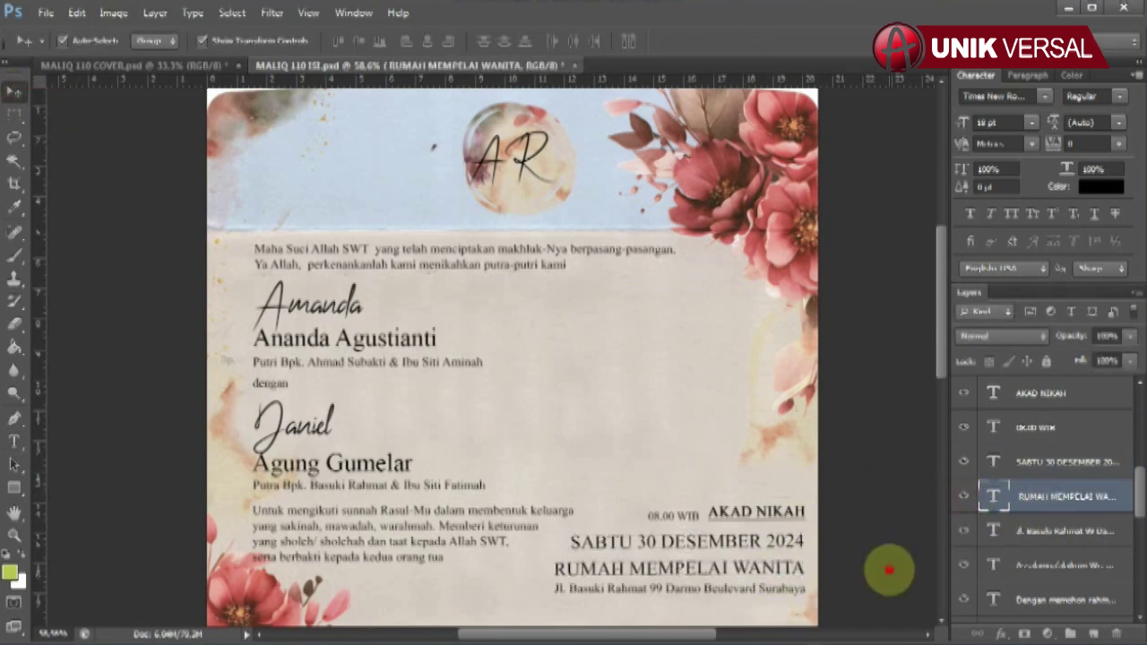
click(1045, 529)
click(14, 441)
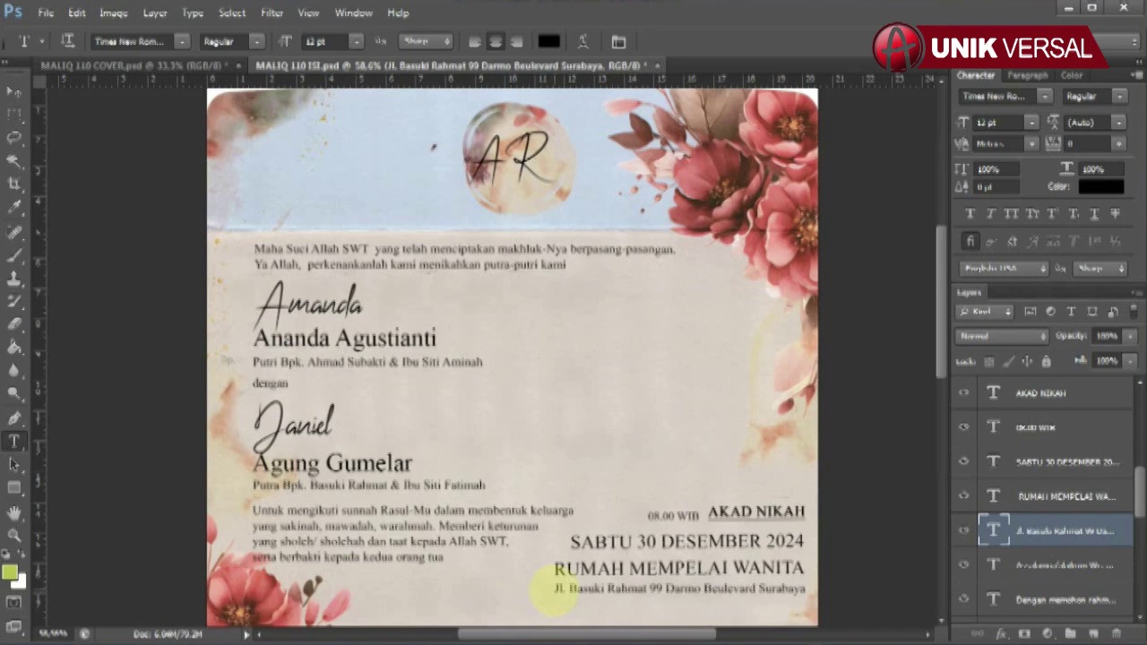
click(554, 588)
key(ctrl+a)
text(&)
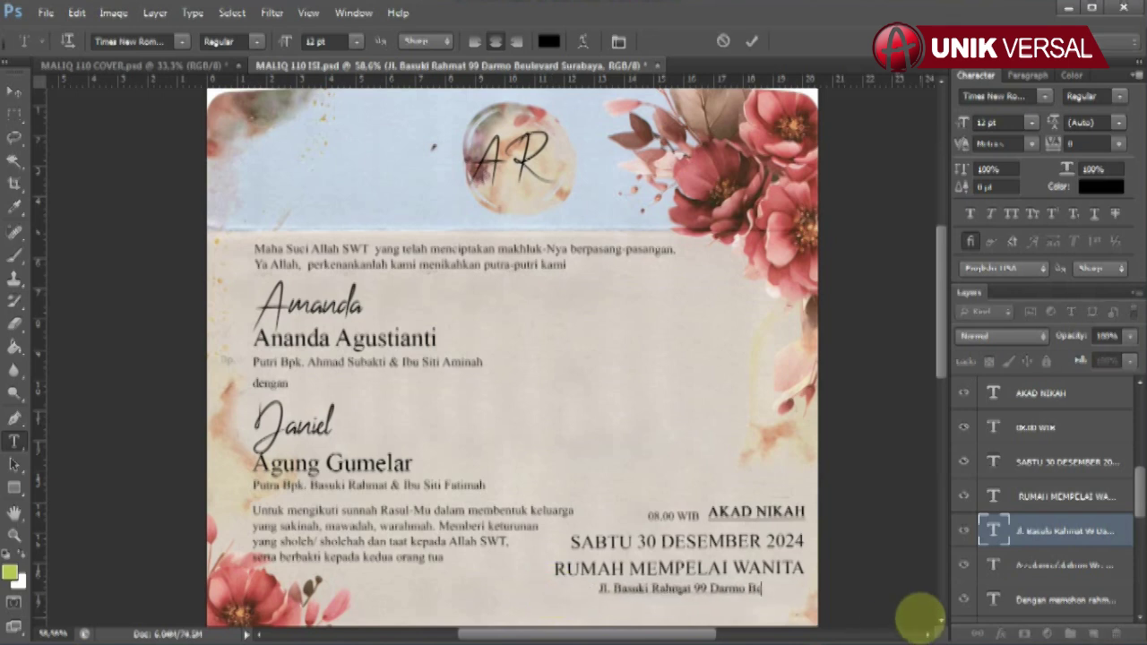
text(AKARTA)
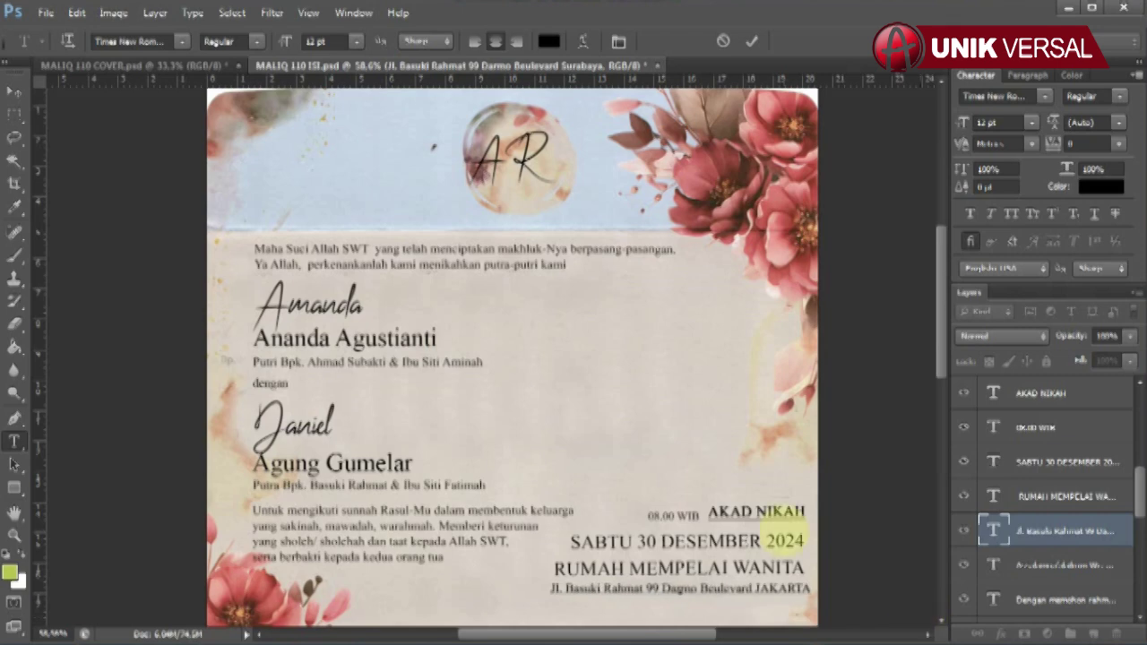
click(14, 91)
- Change the reception time to read 10.00 WIB - SELESAI
scroll(704, 481, down, 5)
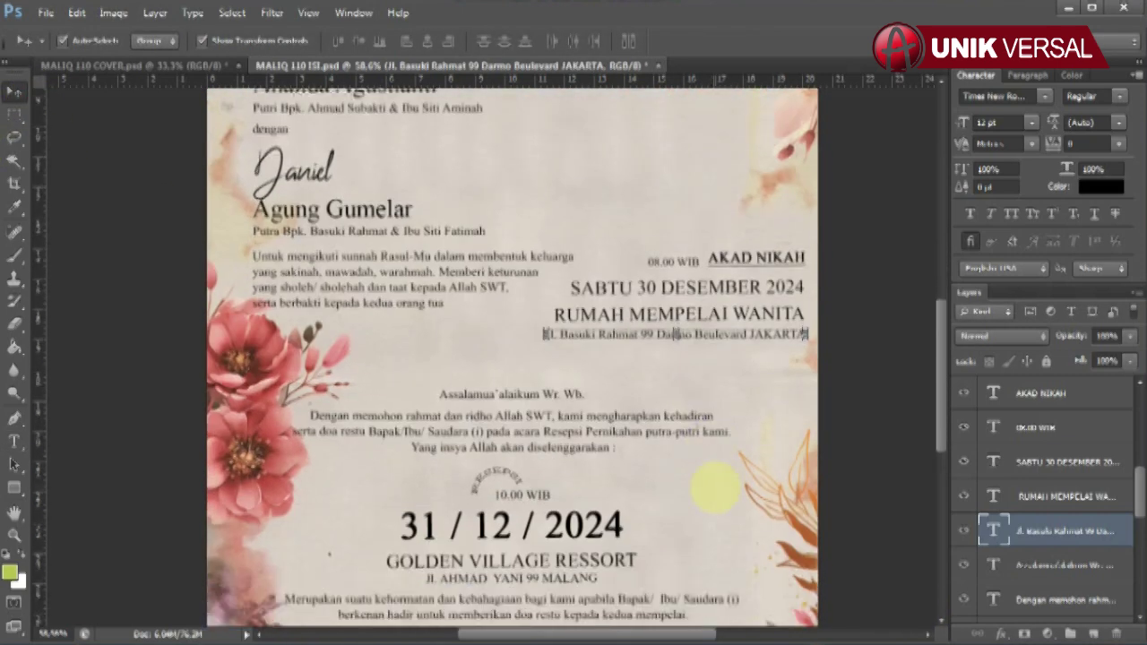
scroll(724, 486, down, 1)
click(473, 289)
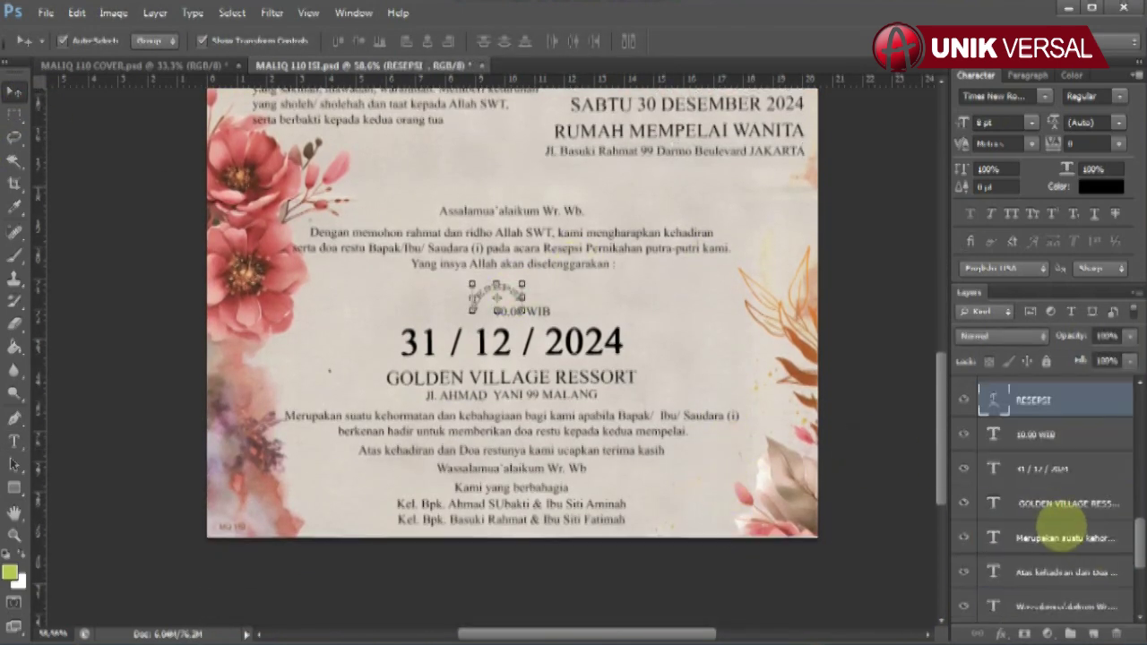
click(541, 312)
click(14, 441)
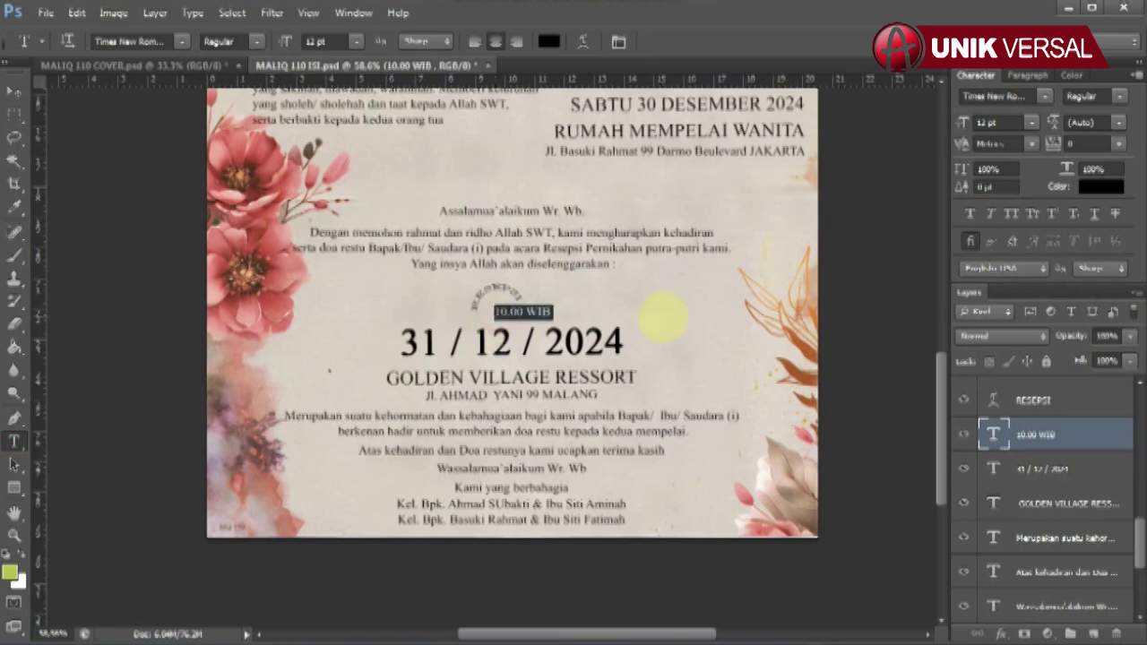
click(524, 312)
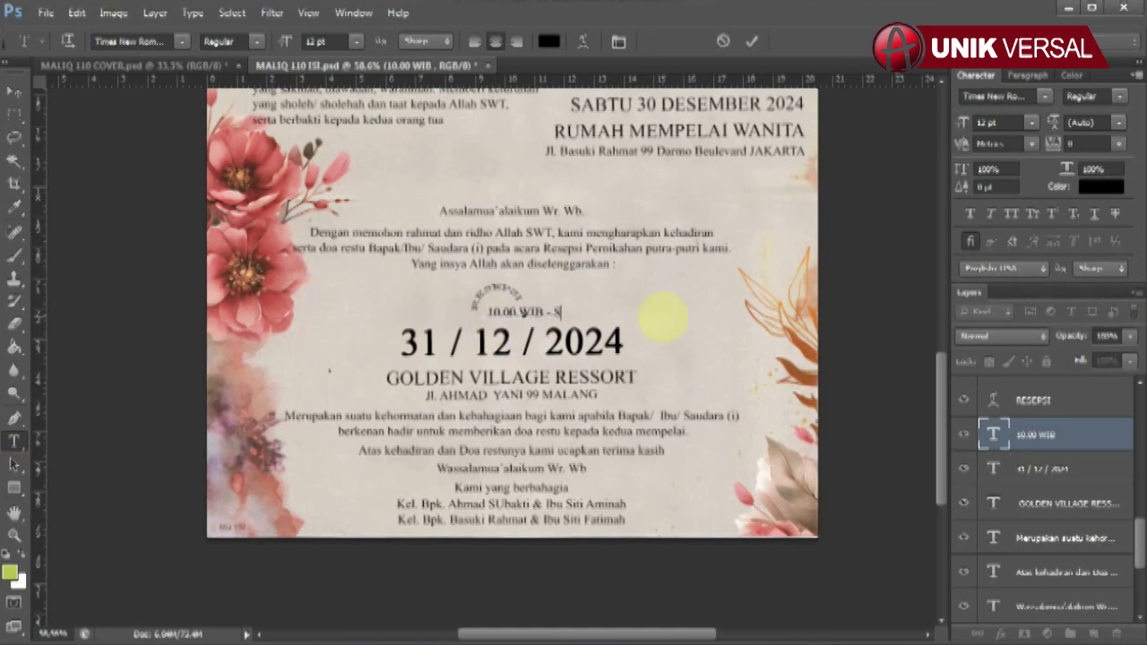
click(14, 92)
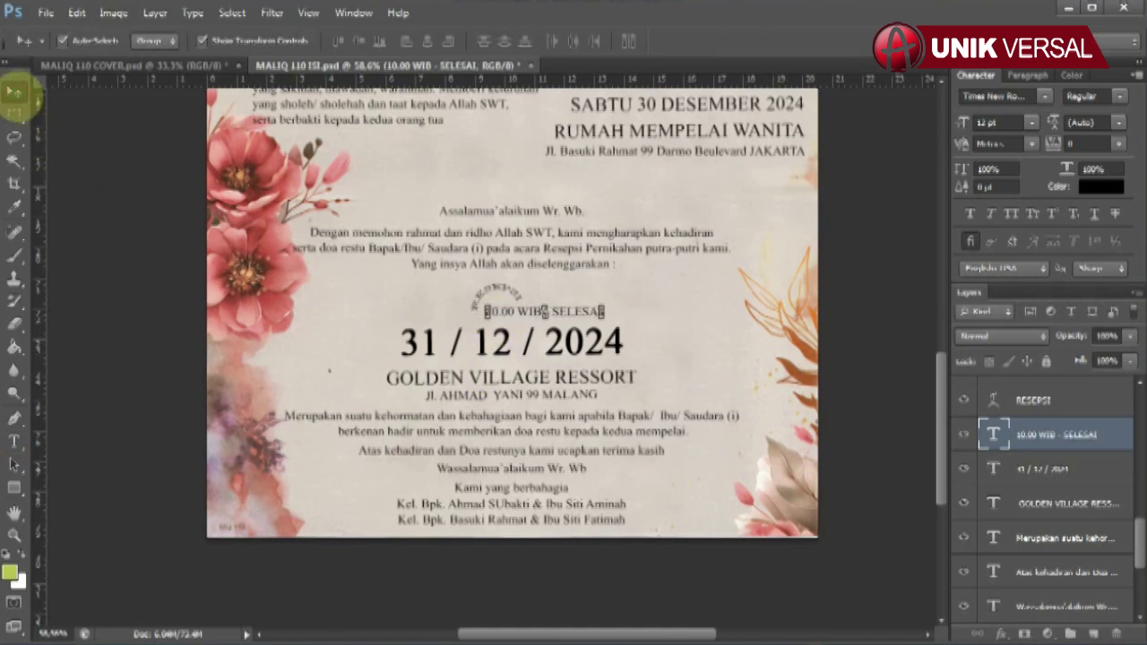
- Retype the reception date as 31 / 12 / 2024
click(589, 338)
click(14, 441)
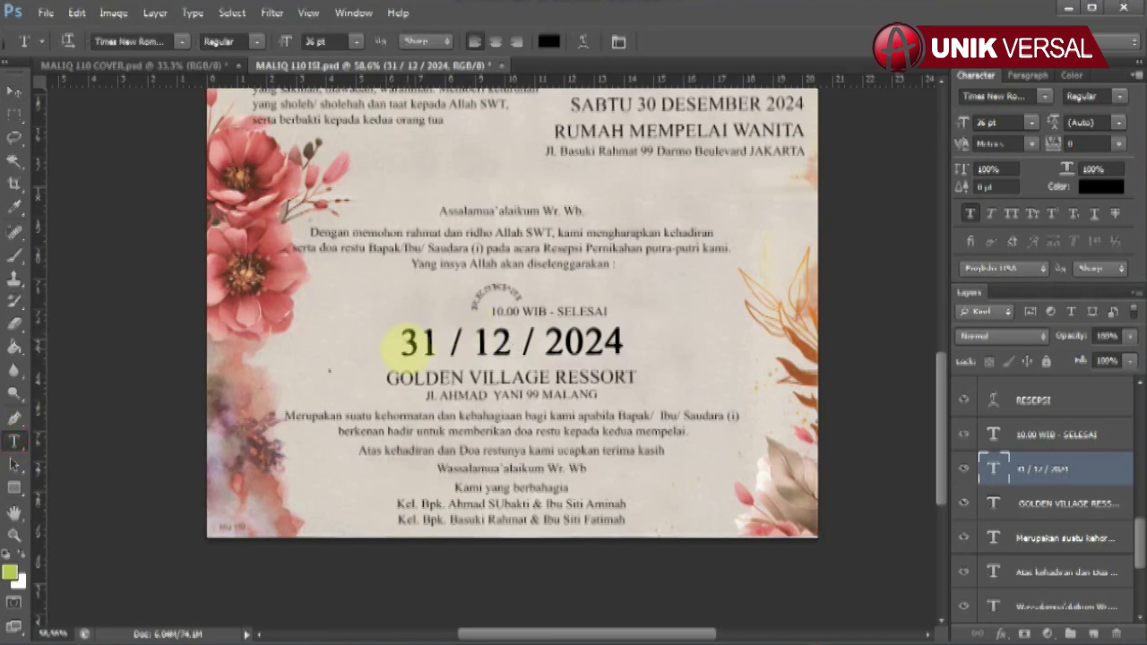
drag(409, 341, 752, 358)
text(31 / 12 /)
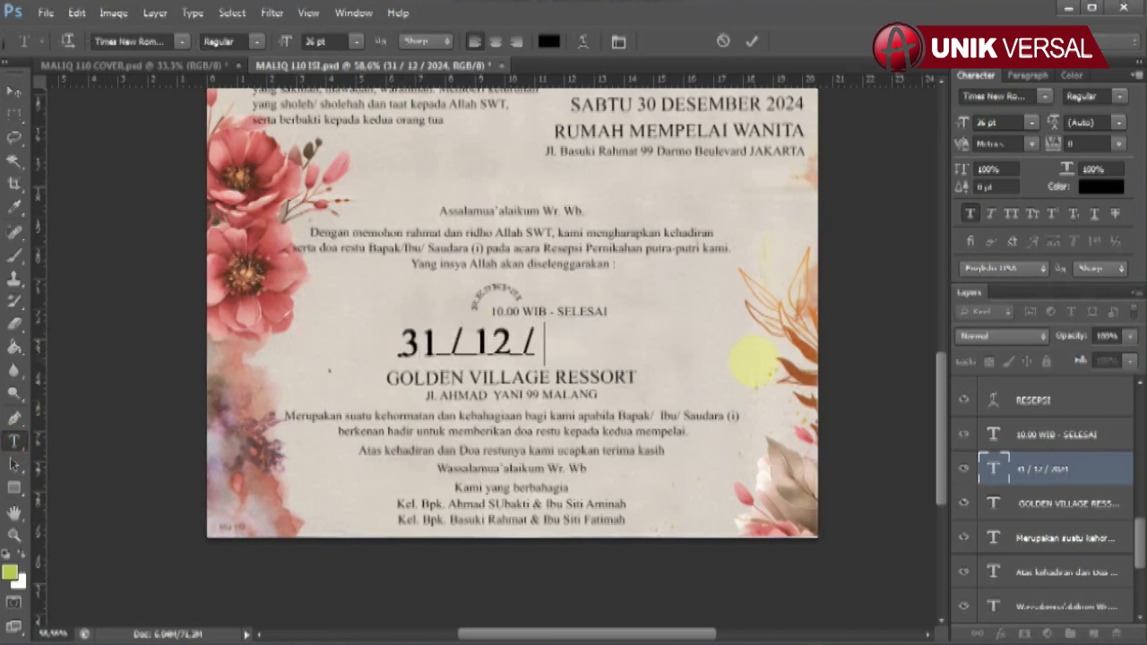
text( 2024)
click(14, 91)
- Retype the venue name GOLDEN VILLAGE RESSORT and replace the address line below it
click(1034, 502)
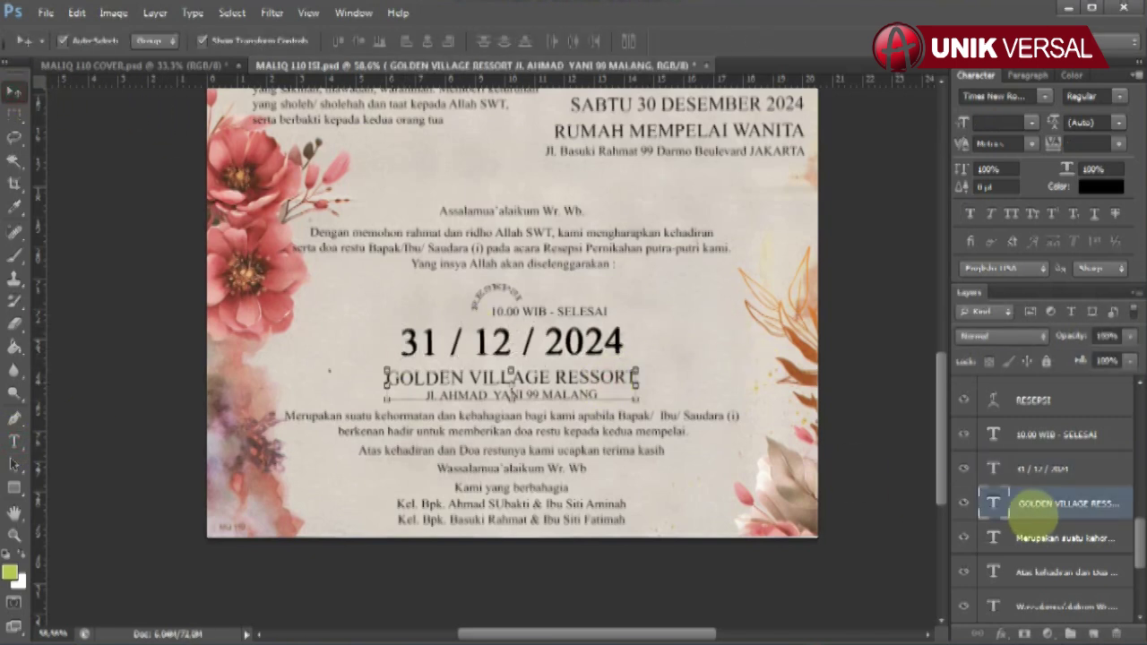
click(15, 441)
drag(638, 377, 385, 377)
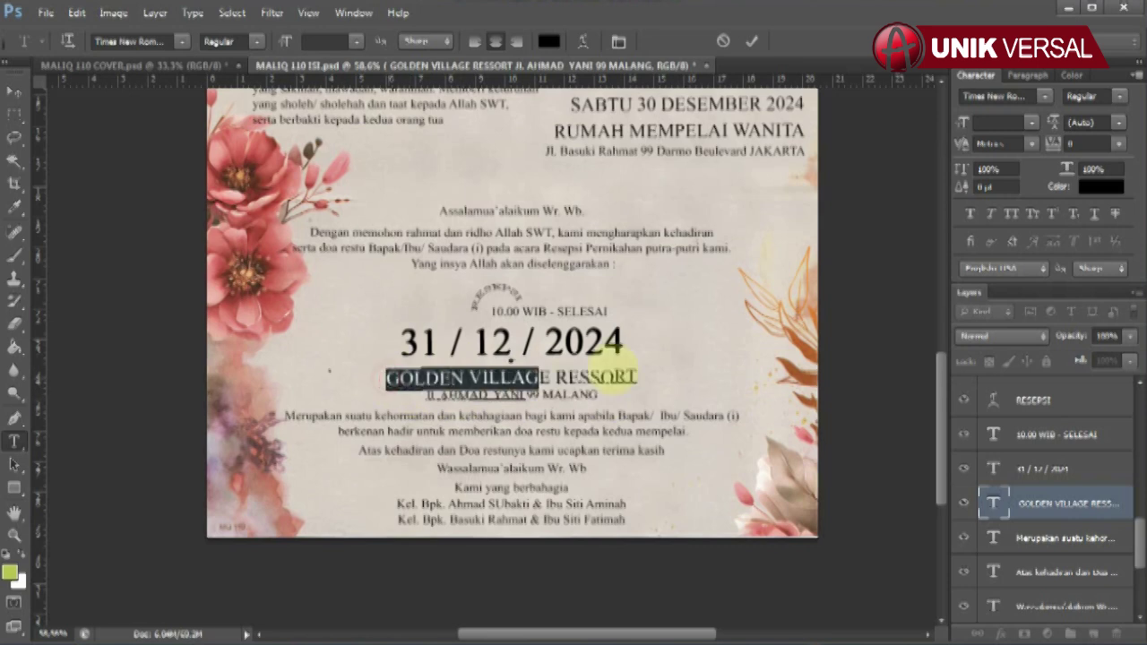
click(643, 371)
key(ctrl+a)
text(GOLDEN VILLAGE RESSORT)
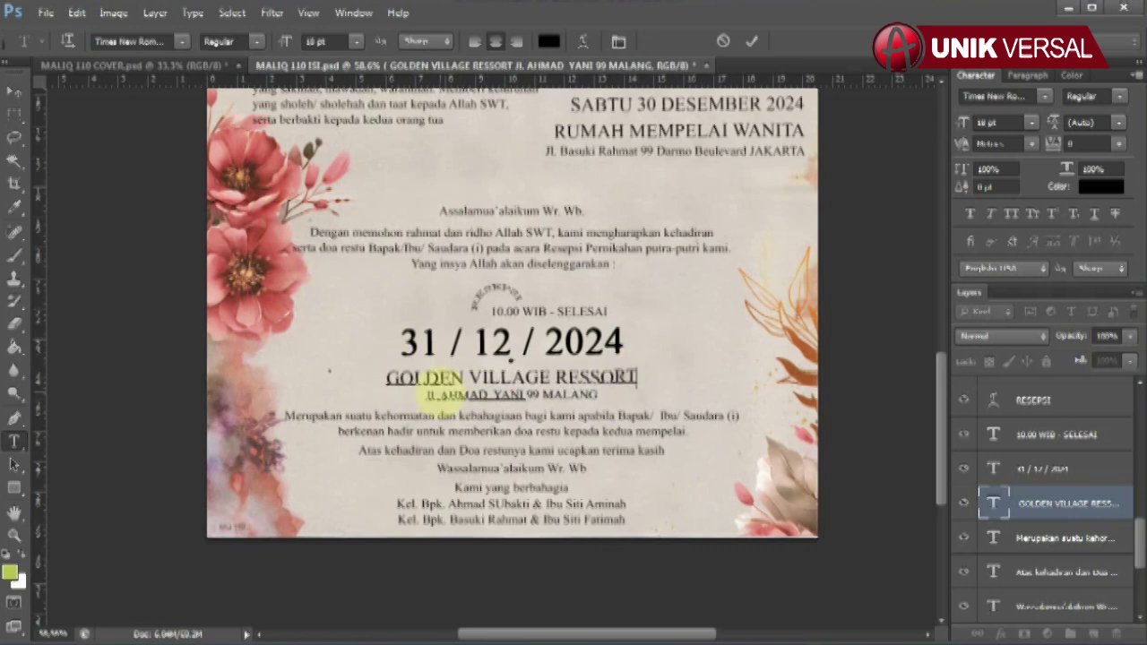
drag(439, 398, 670, 397)
text(Jl.)
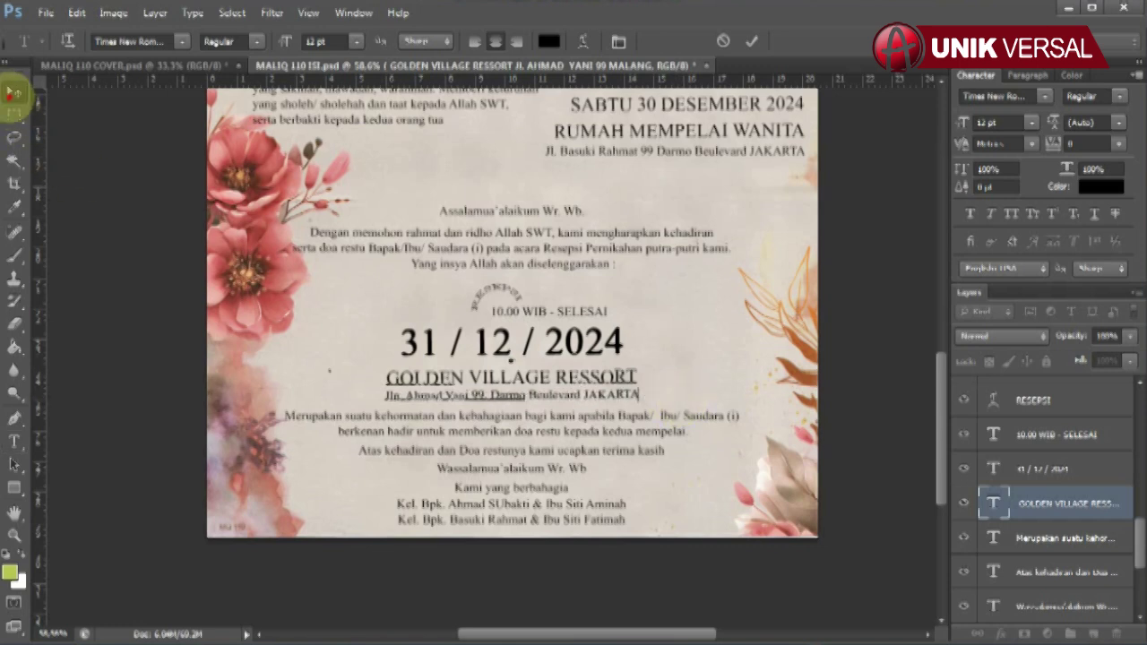
click(14, 91)
click(532, 503)
- Fix the misspelled surname in the first 'Kel. Bpk.' family line
click(15, 441)
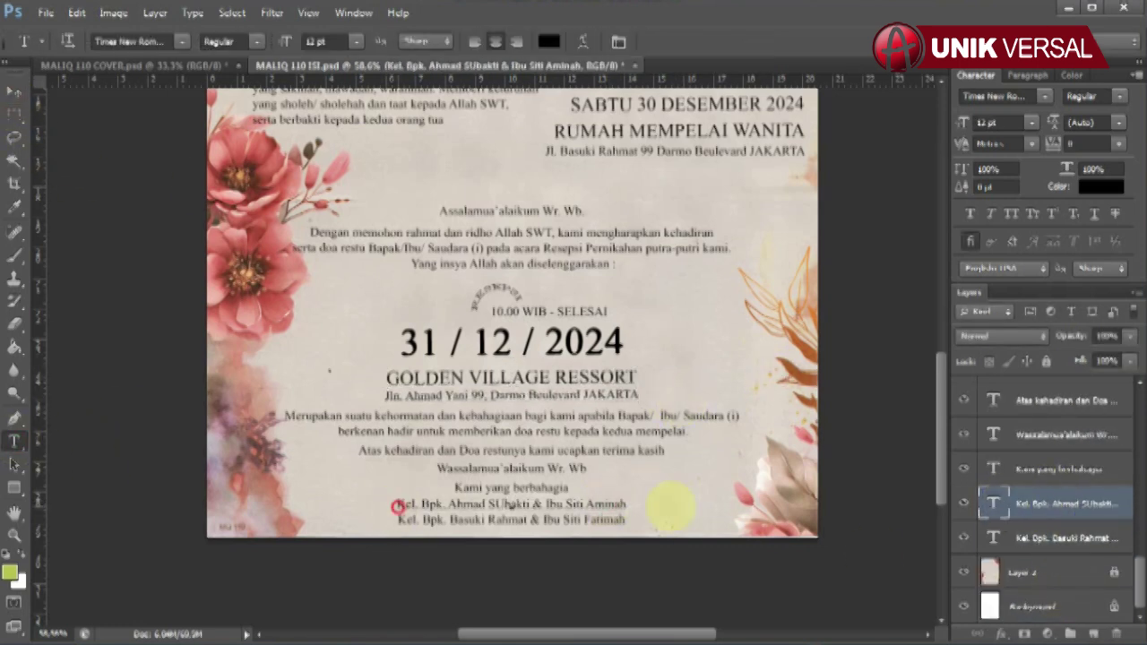
drag(631, 504, 446, 504)
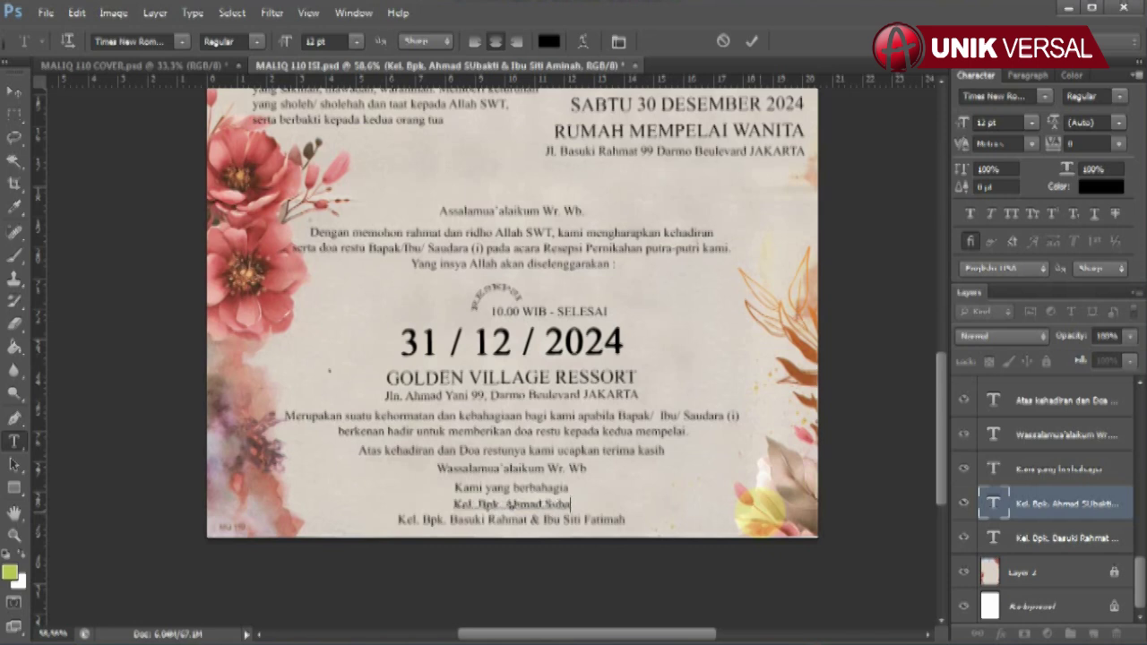
click(15, 91)
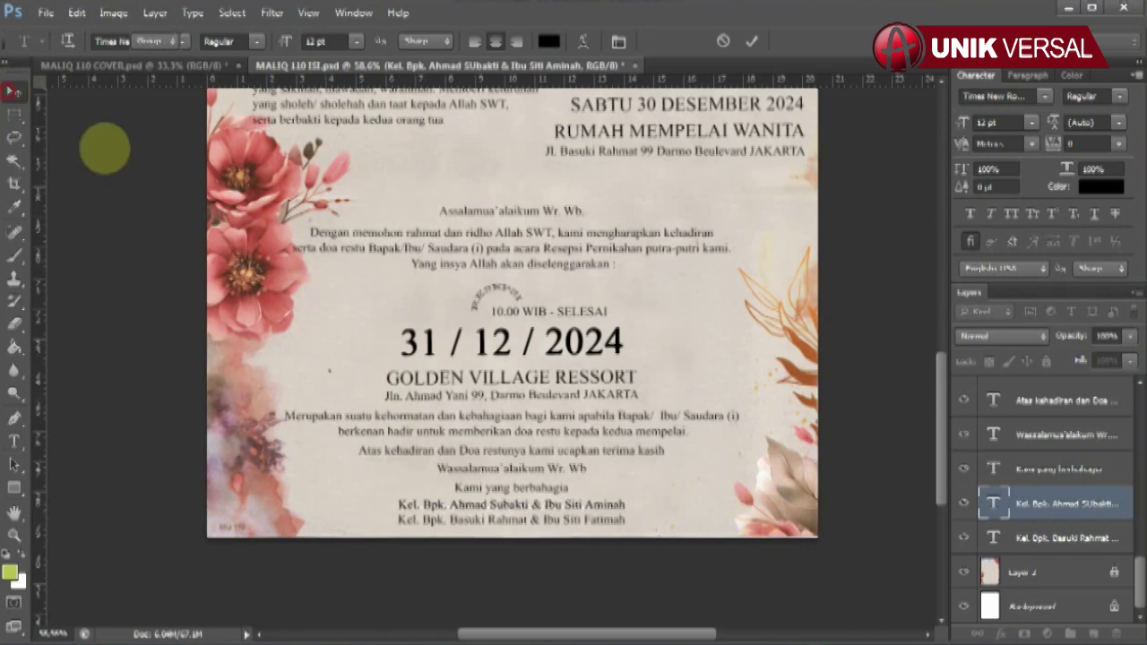
- Retype the second family line with the parents' names, then fit the page on screen
click(617, 520)
click(14, 441)
drag(448, 520, 743, 532)
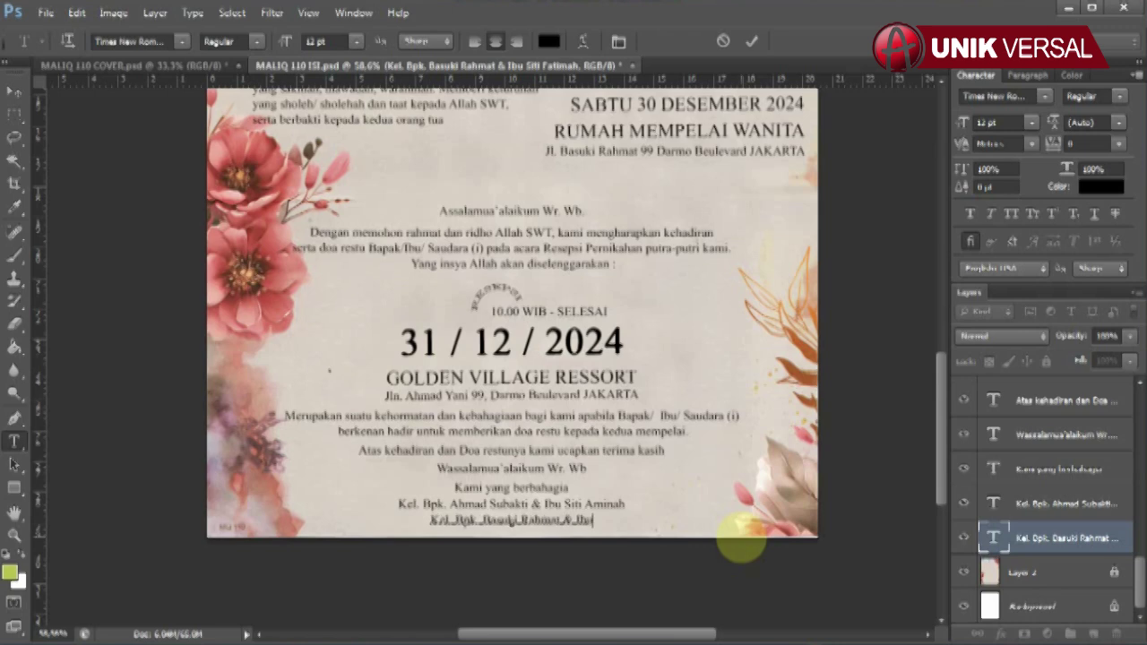
click(14, 92)
key(ctrl+0)
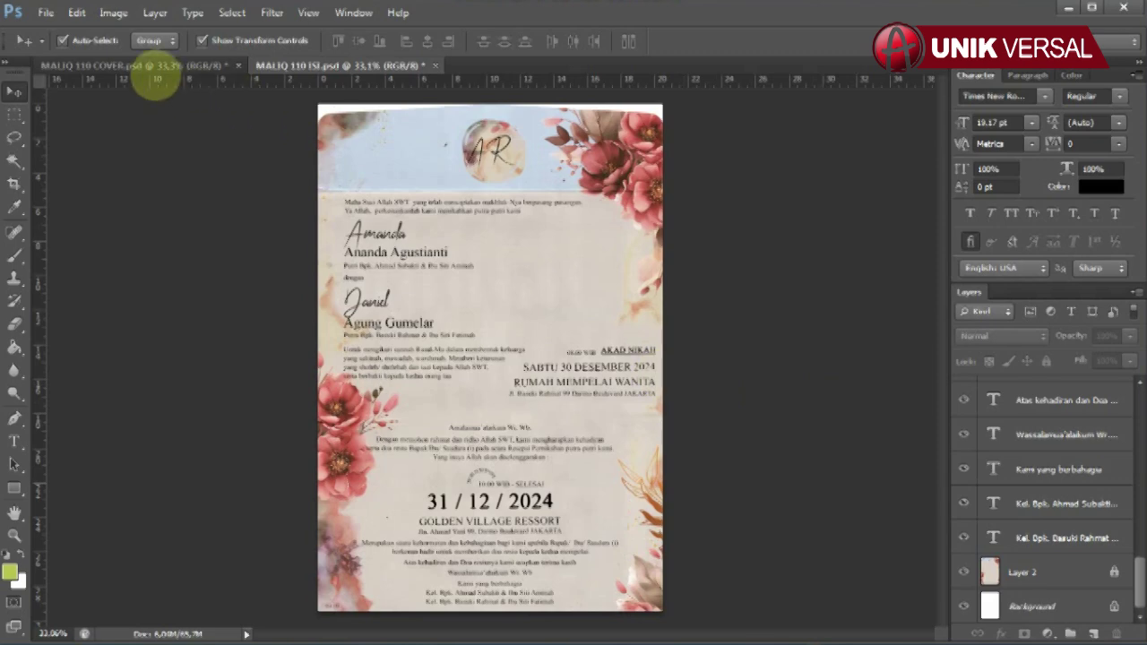
- Glance at MALIQ 110 COVER.psd, then save MALIQ 110 ISI.psd with Ctrl+S
click(154, 66)
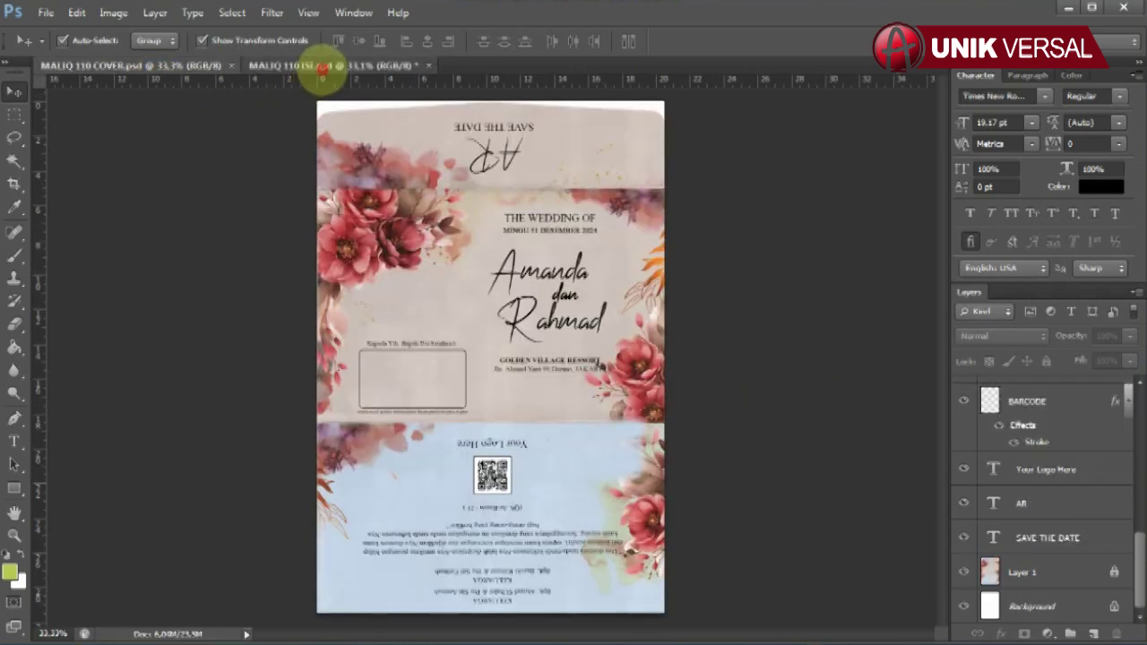
click(326, 65)
key(ctrl+s)
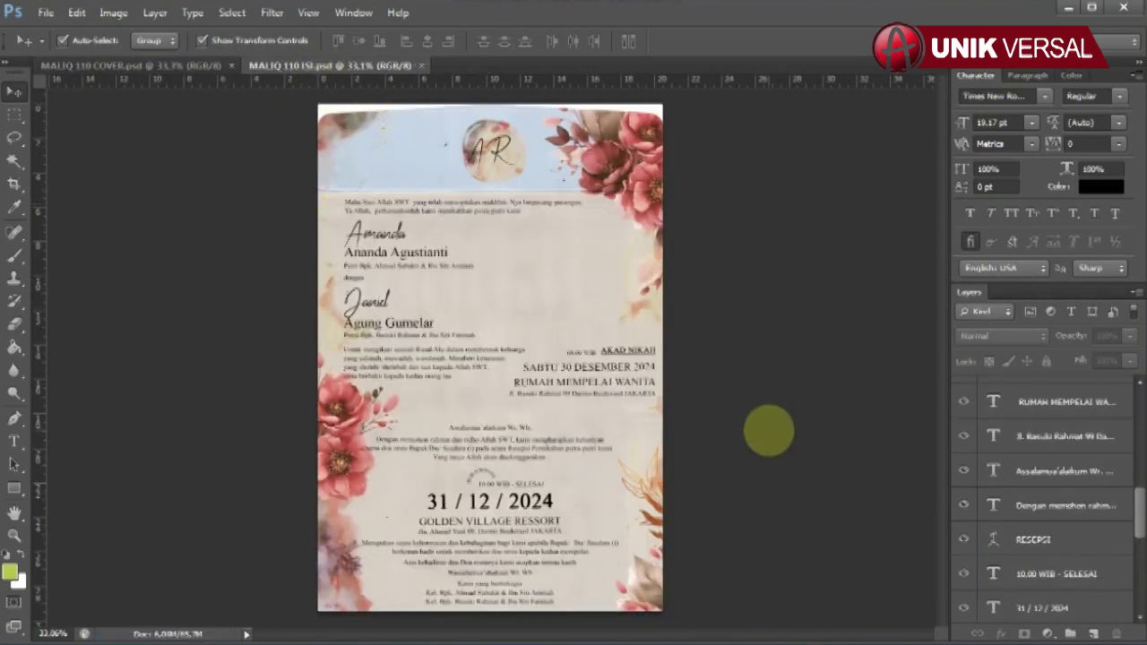